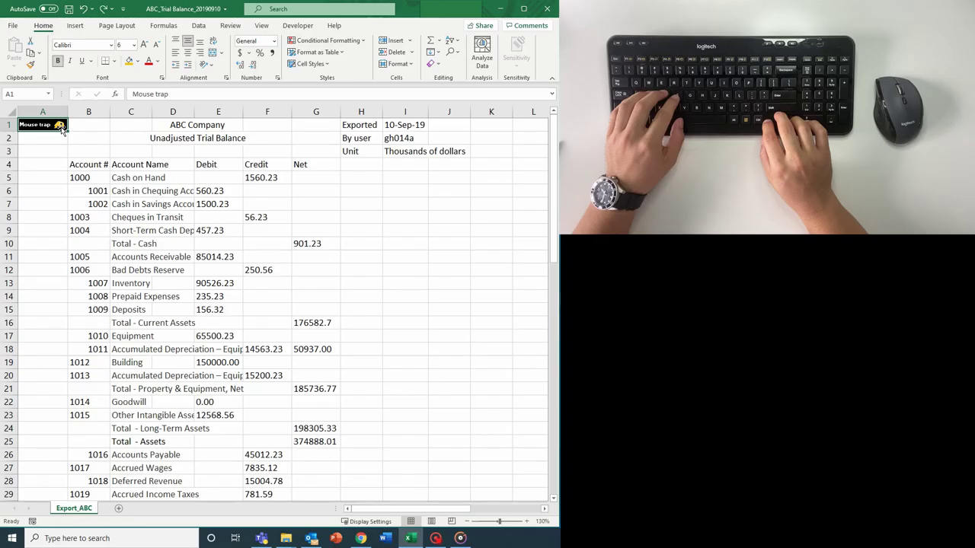
- Highlight the Cash on Hand credit amount in cell F5 with a yellow fill
key("ctrl+Right")
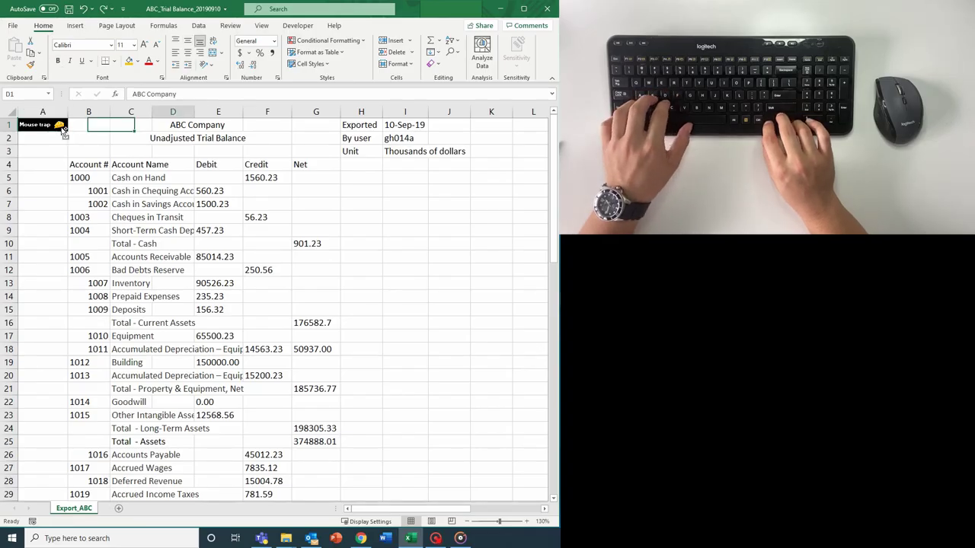
key("ctrl+Right")
key("ctrl+Down")
key("Left")
key("Down")
key("Left")
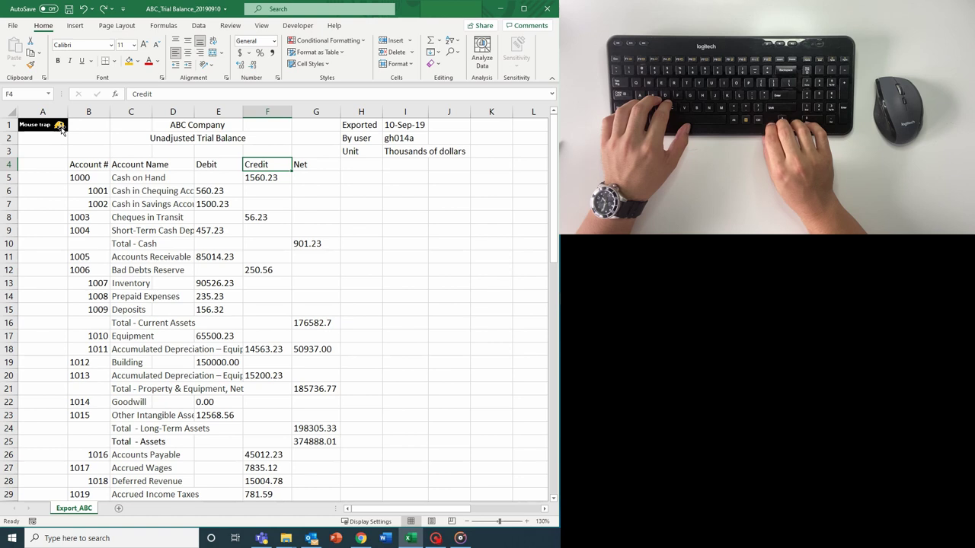
key("Down")
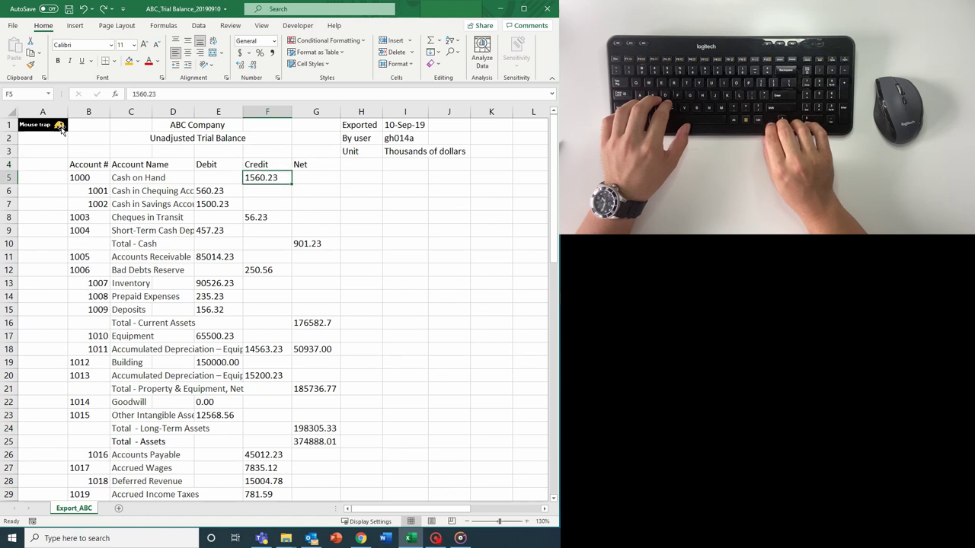
key("shift+space")
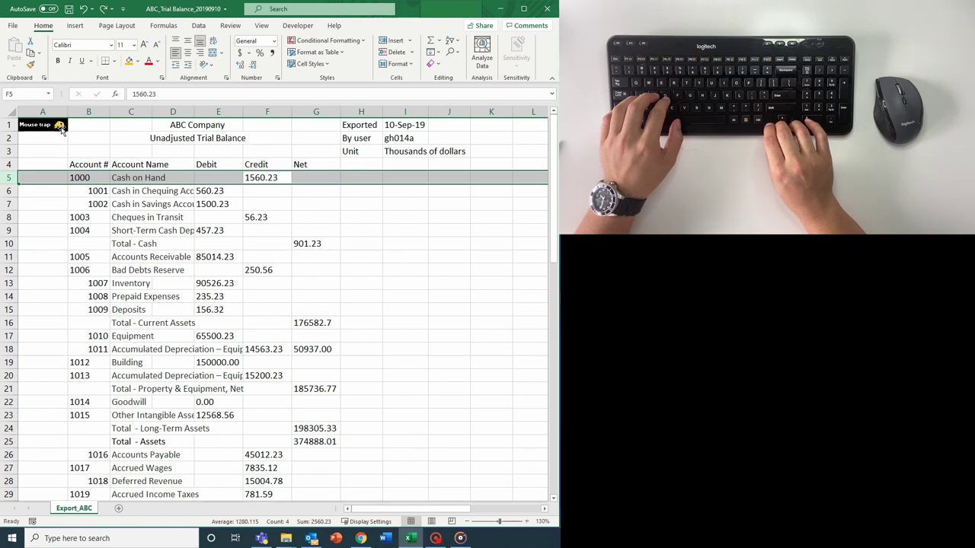
key("F2")
key("Escape")
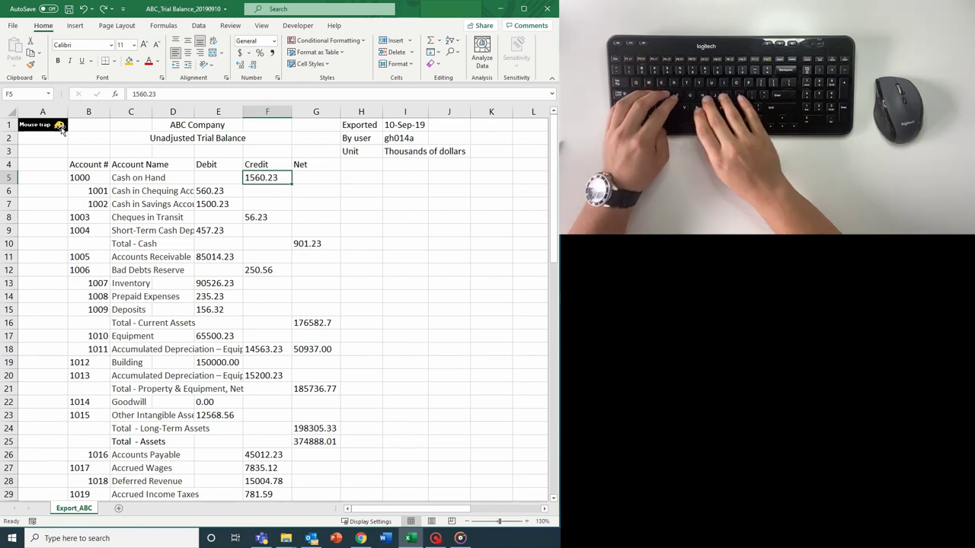
key("alt+h")
key("h")
key("Up")
key("Down")
key("Up")
key("Right")
key("Right")
key("Right")
key("Return")
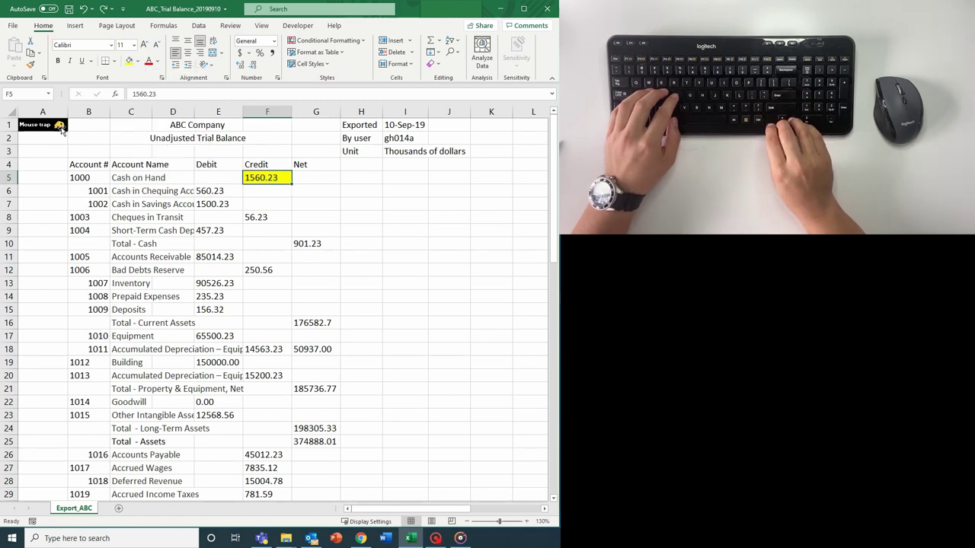
- Repeat the yellow fill on the Cheques in Transit and Bad Debts Reserve credit amounts in F8 and F12
key("Down")
key("Down")
key("Down")
key("shift+space")
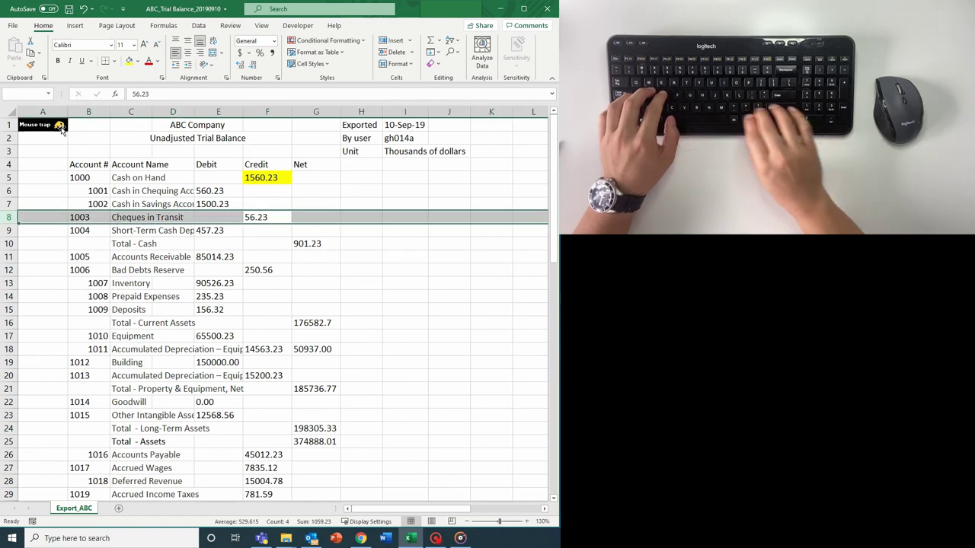
key("Down")
key("Up")
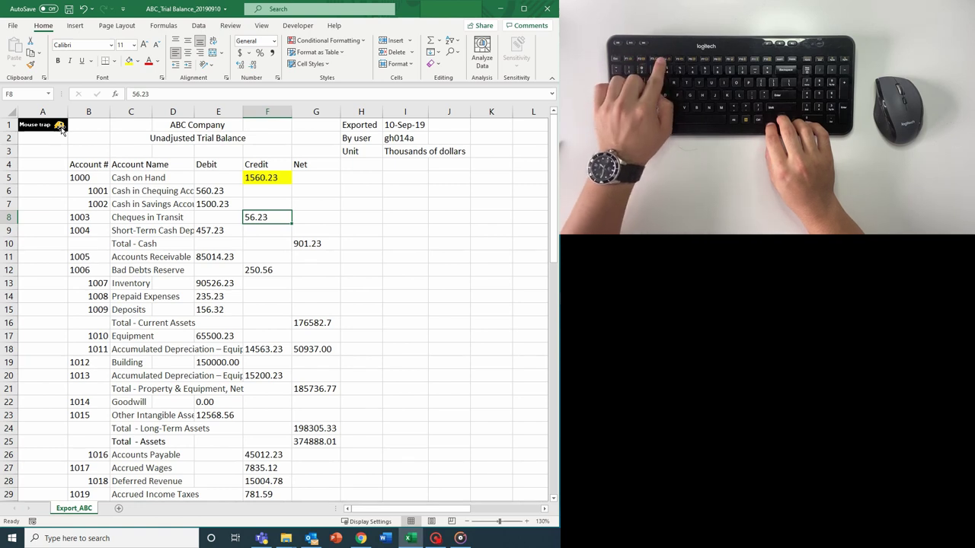
key("F4")
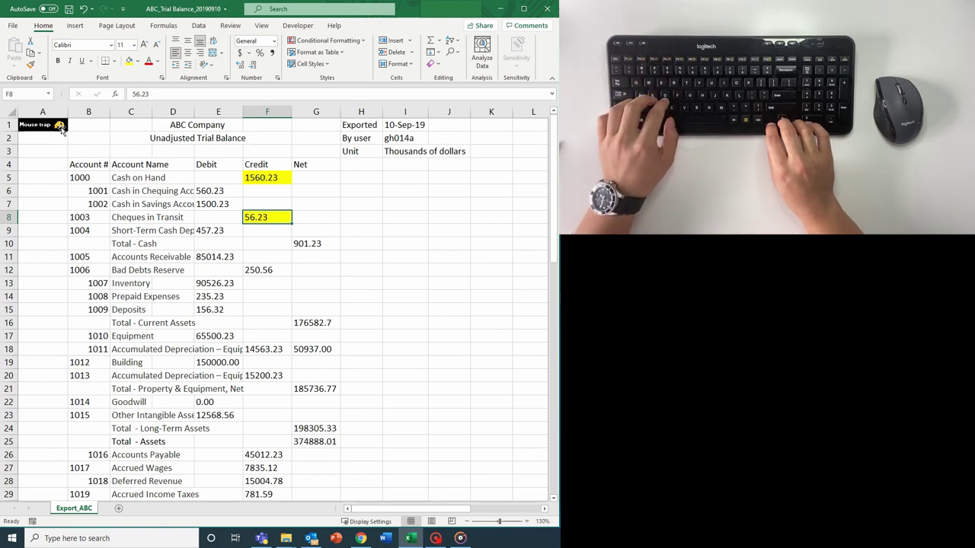
key("ctrl+Down")
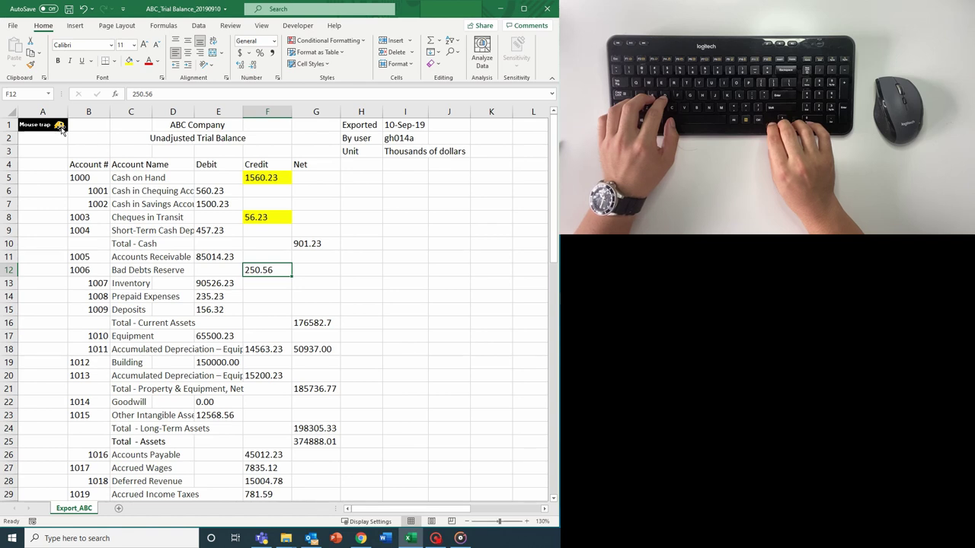
key("F4")
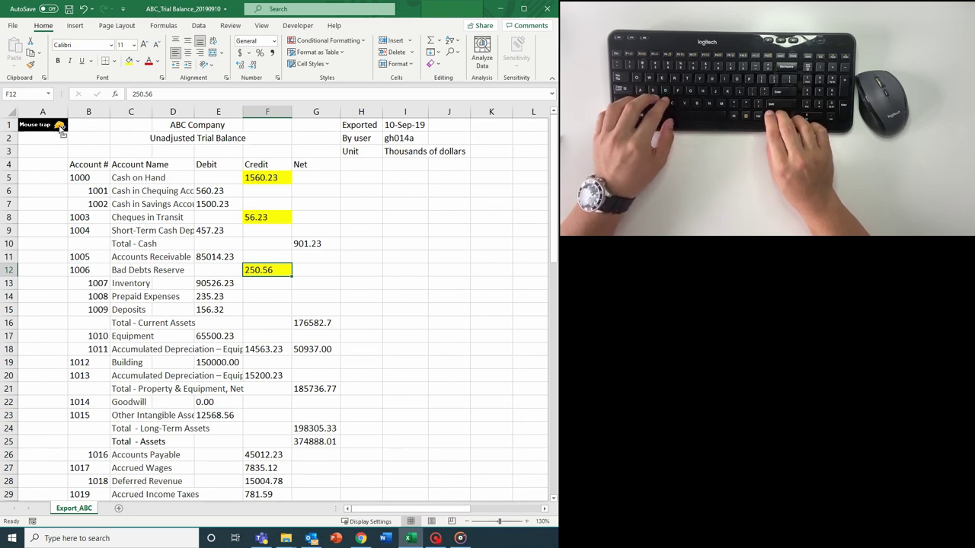
- Group rows 5 to 9, the individual cash accounts above Total - Cash
key("ctrl+Up")
key("ctrl+Up")
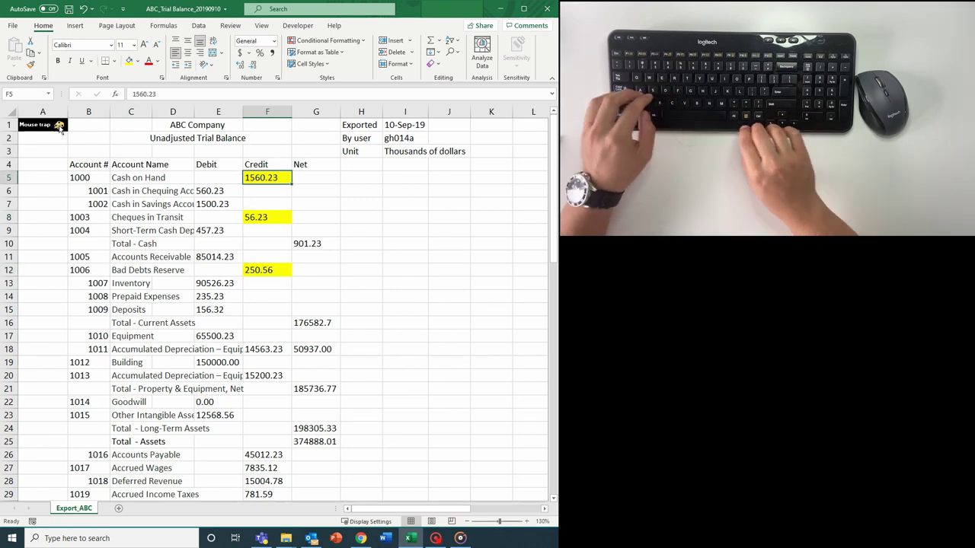
key("ctrl+Down")
key("ctrl+Up")
key("ctrl+Up")
key("ctrl+Down")
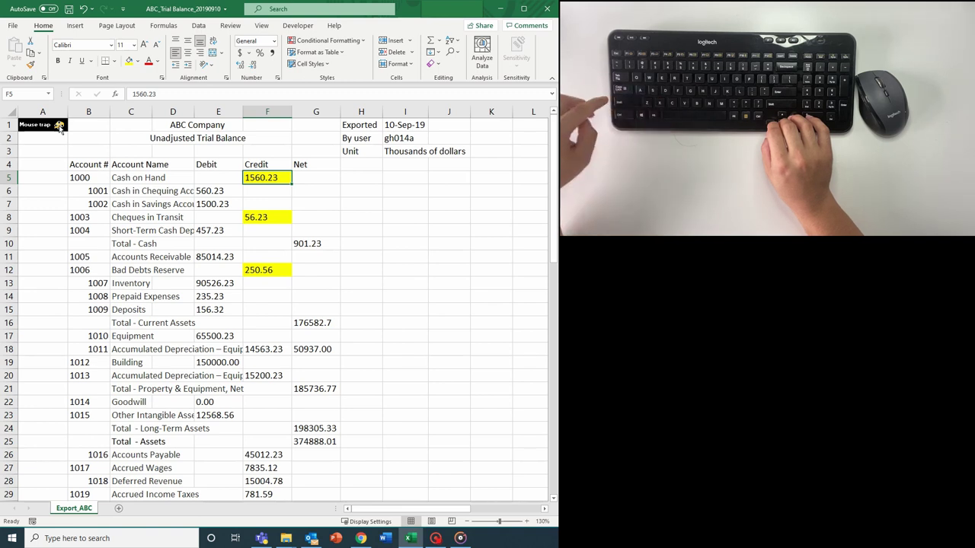
key("shift+space")
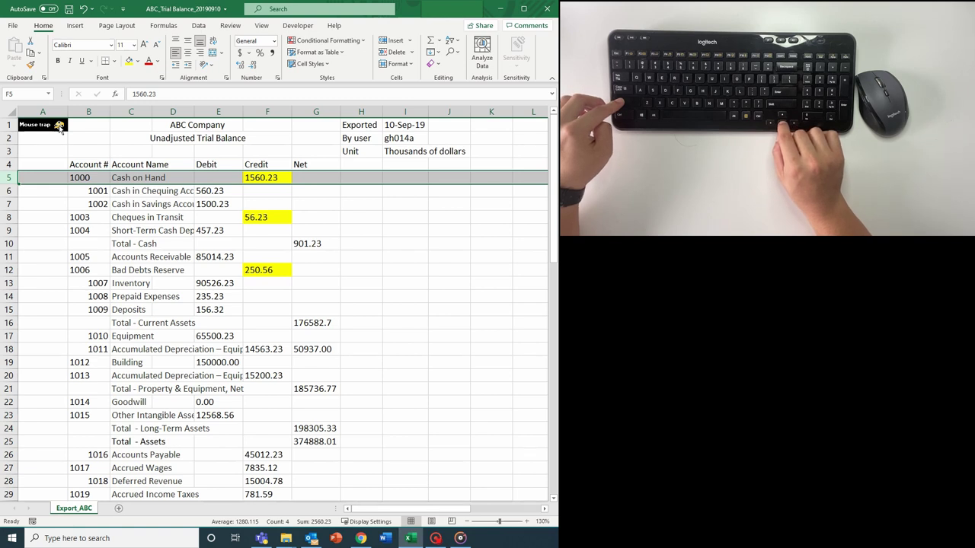
key("shift+Down")
key("shift+Down")
key("shift+Down")
key("shift+Down")
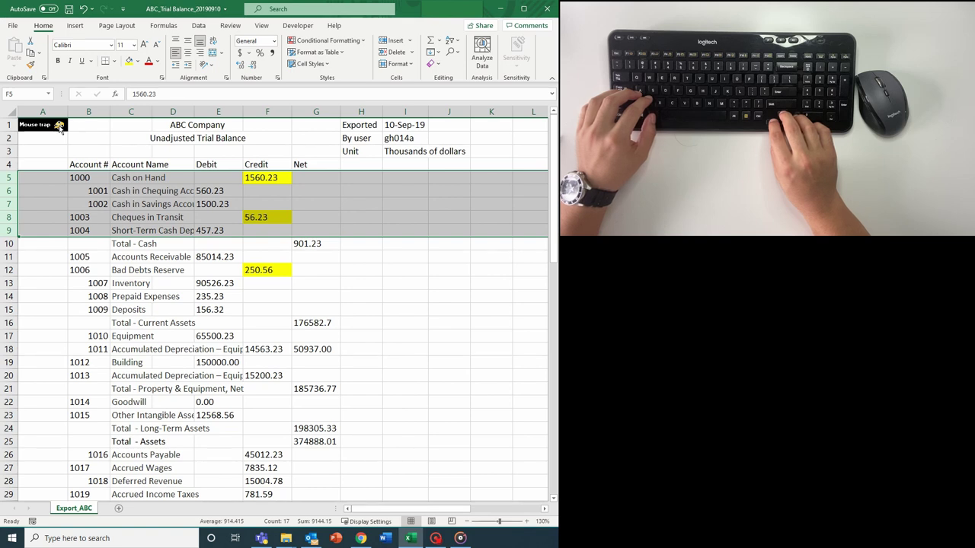
key("alt")
key("a")
key("j")
key("g")
key("g")
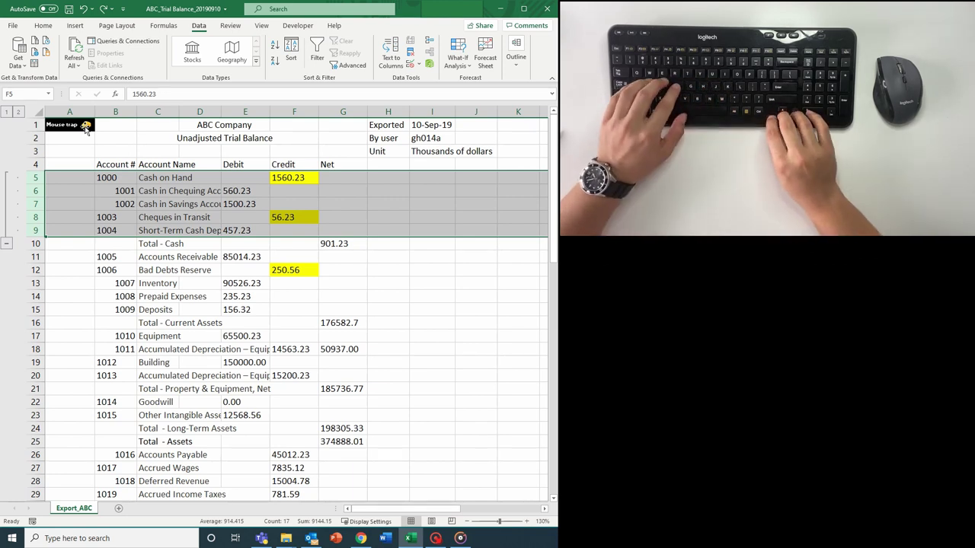
- Group rows 17 to 20, the equipment and building accounts above Total - Property & Equipment, Net
key("Down")
key("Down")
key("Down")
key("Down")
key("Down")
key("Down")
key("Down")
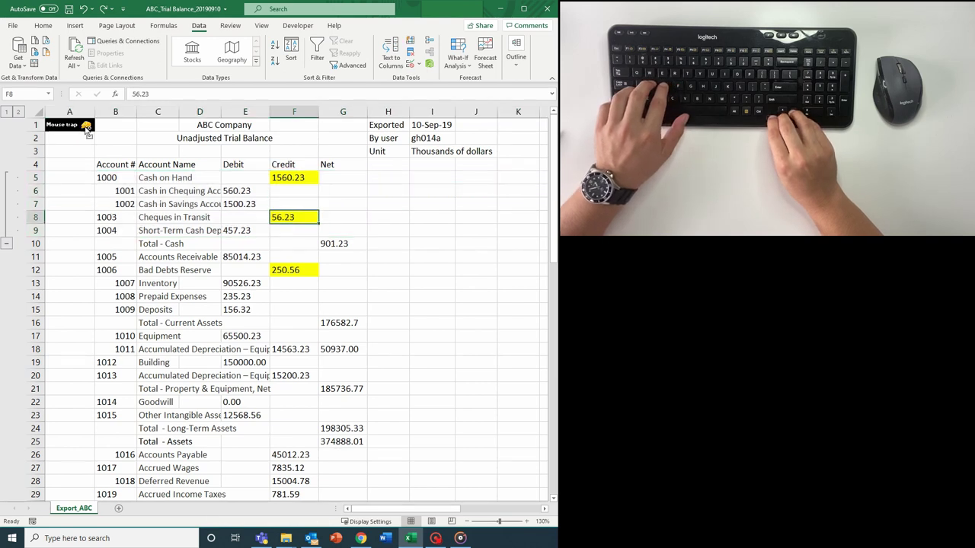
key("Down")
key("Down")
key("Down")
key("Down")
key("Down")
key("Down")
key("Up")
key("shift+space")
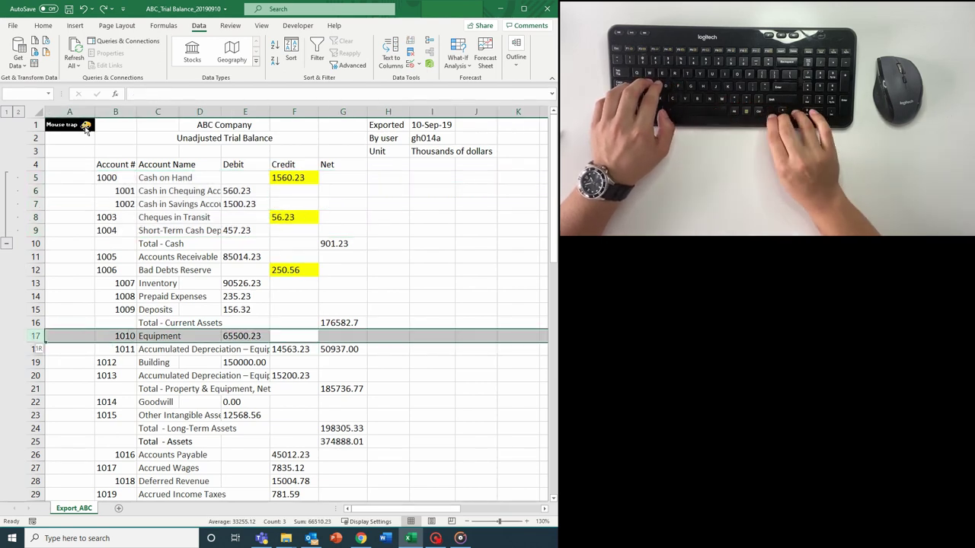
key("shift+Down")
key("shift+Down")
key("shift+Down")
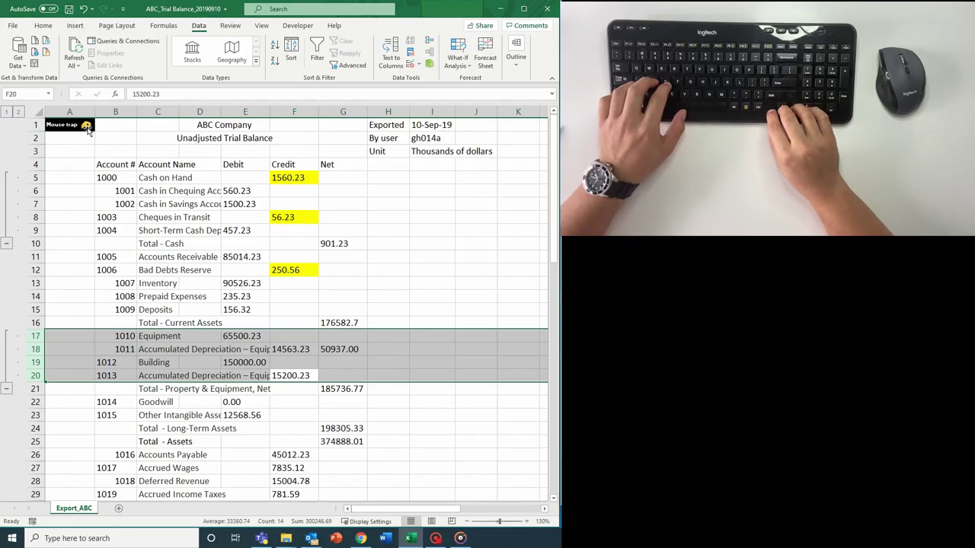
- Inspect the Loan Payable credit amount in cell F31 in edit mode
key("Down")
key("ctrl+Down")
key("ctrl+Down")
key("ctrl+Down")
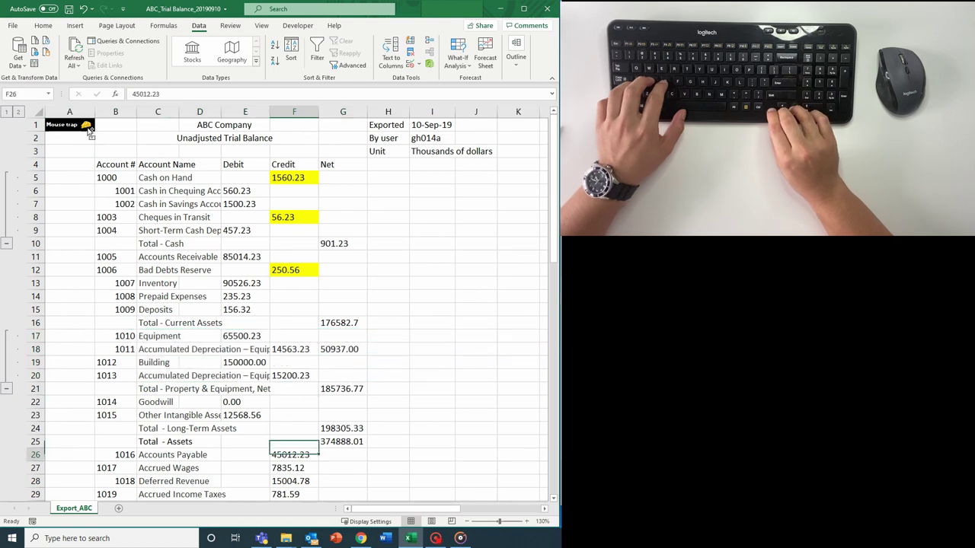
key("F2")
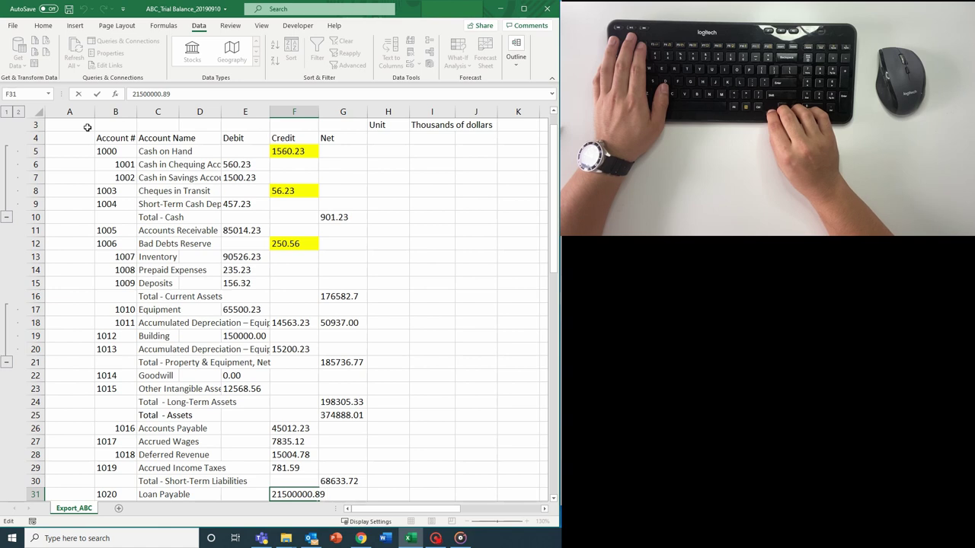
key("Escape")
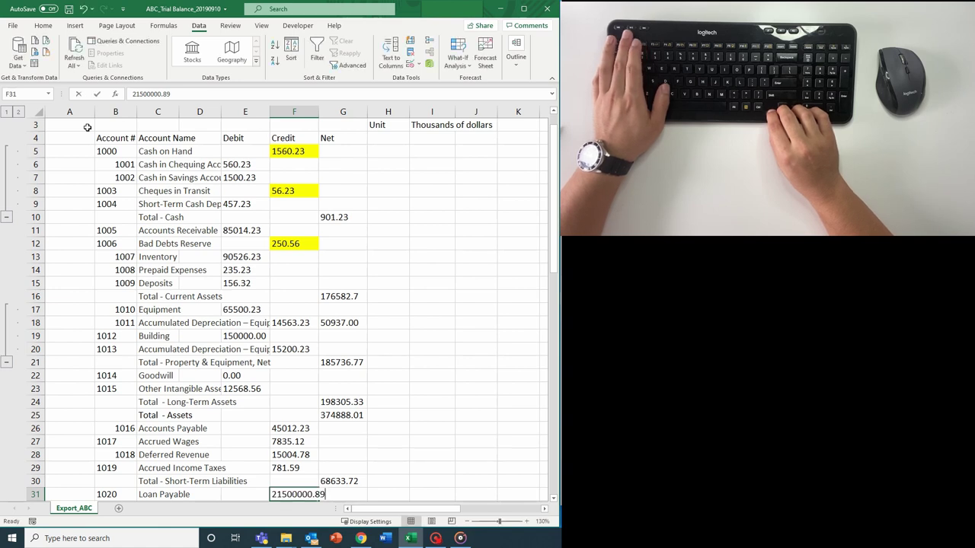
key("F2")
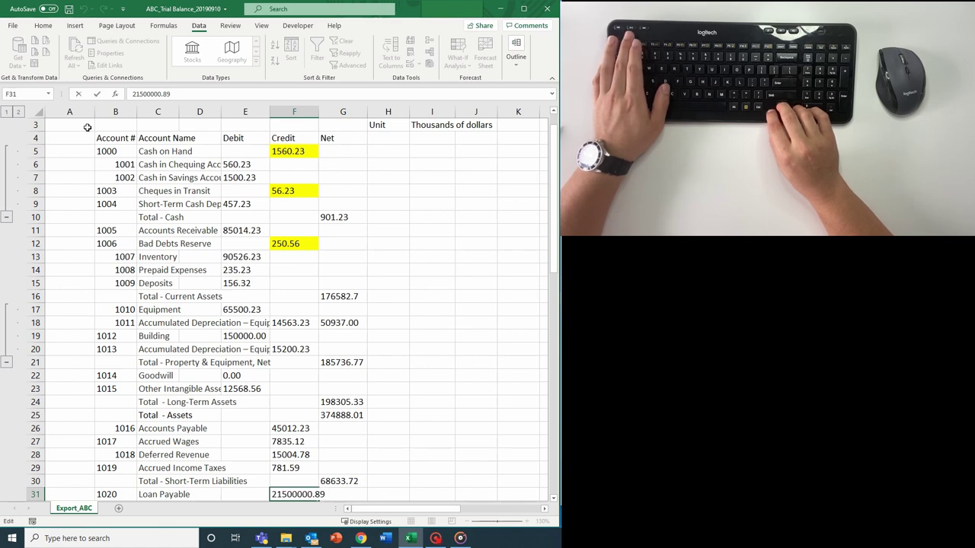
key("Tab")
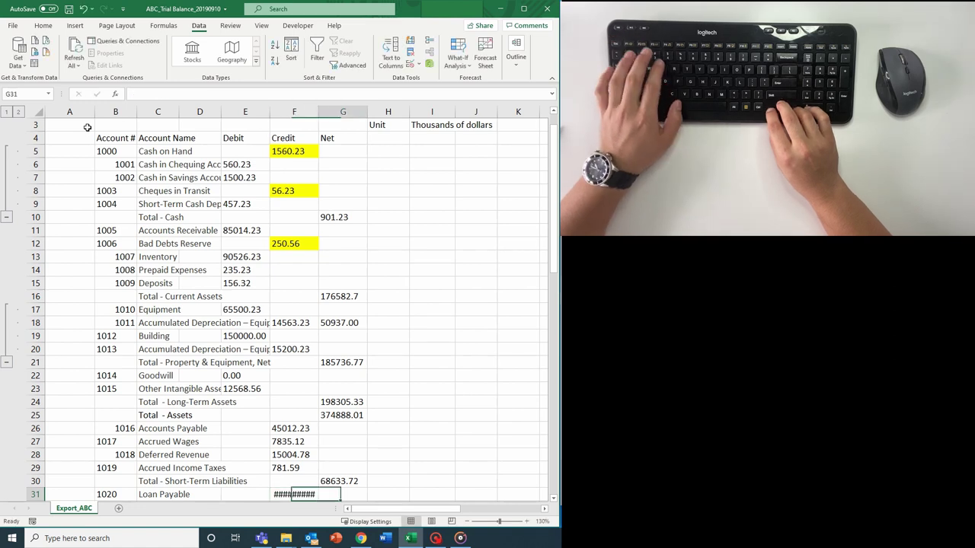
- Enter 1000 in cell H31 beside the Loan Payable row and copy that cell
key("Right")
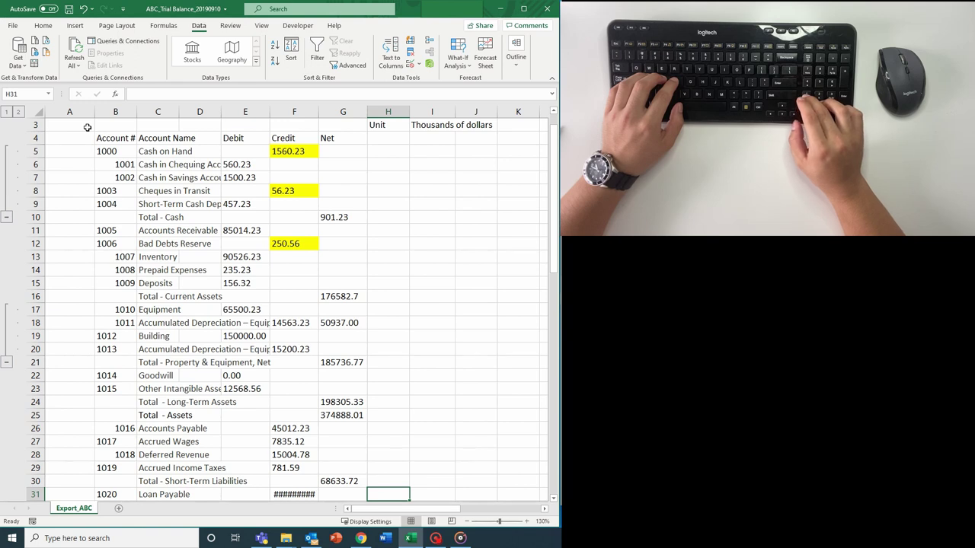
type("1000")
key("Return")
key("Up")
key("ctrl+c")
- Divide the Loan Payable credit amount in F31 by the copied 1000 using Paste Special
key("Left")
key("Left")
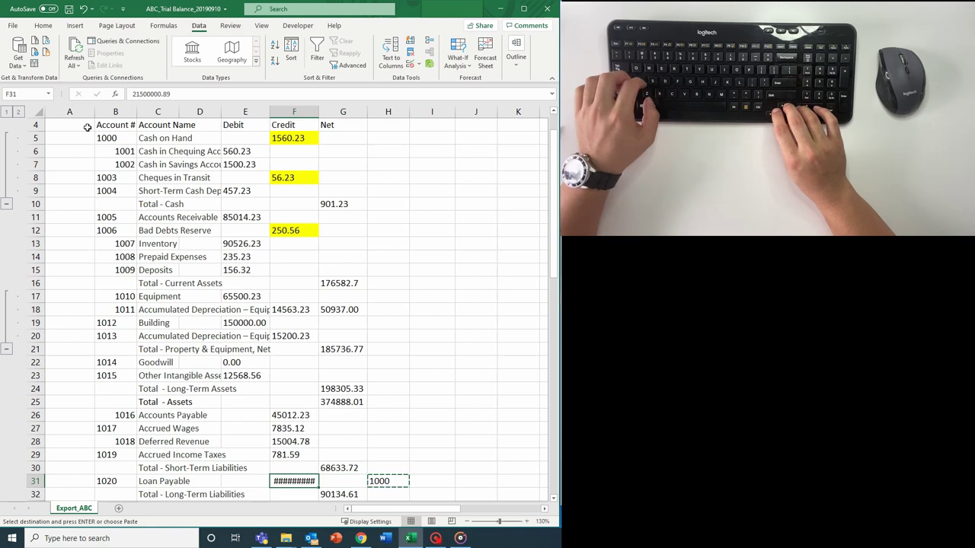
key("alt+e")
key("s")
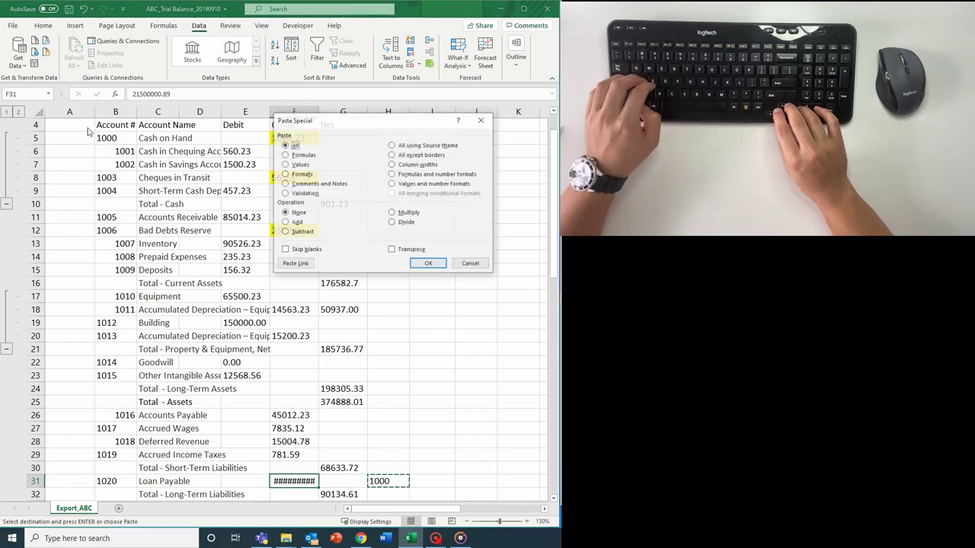
key("i")
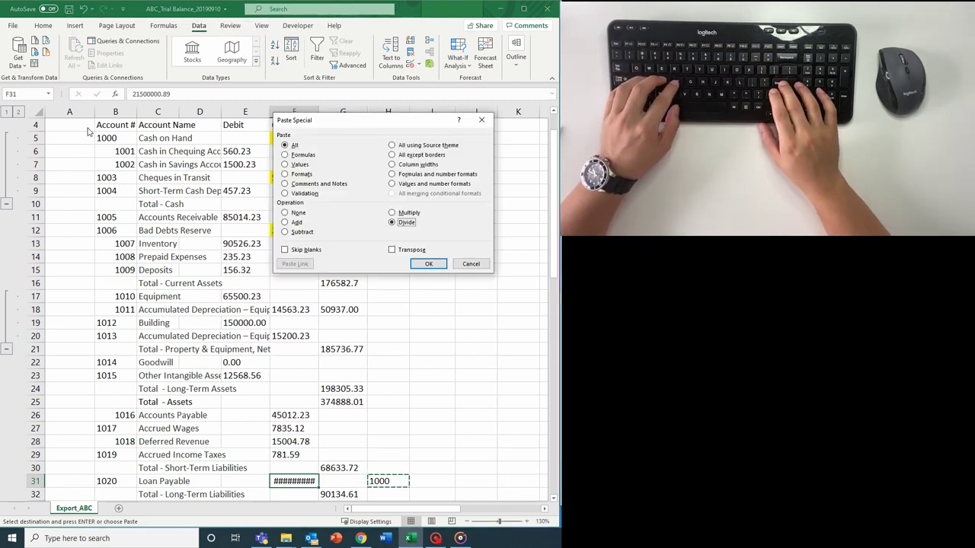
key("Return")
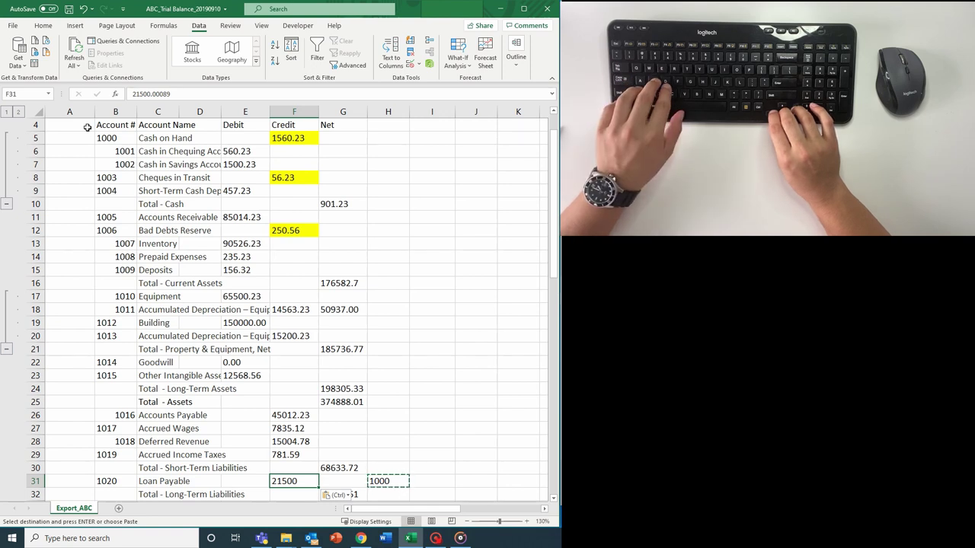
- Set the Common Stock credit amount in F33 to 100 and the Preferred Stock amount in F35 to 10
key("Down")
key("Down")
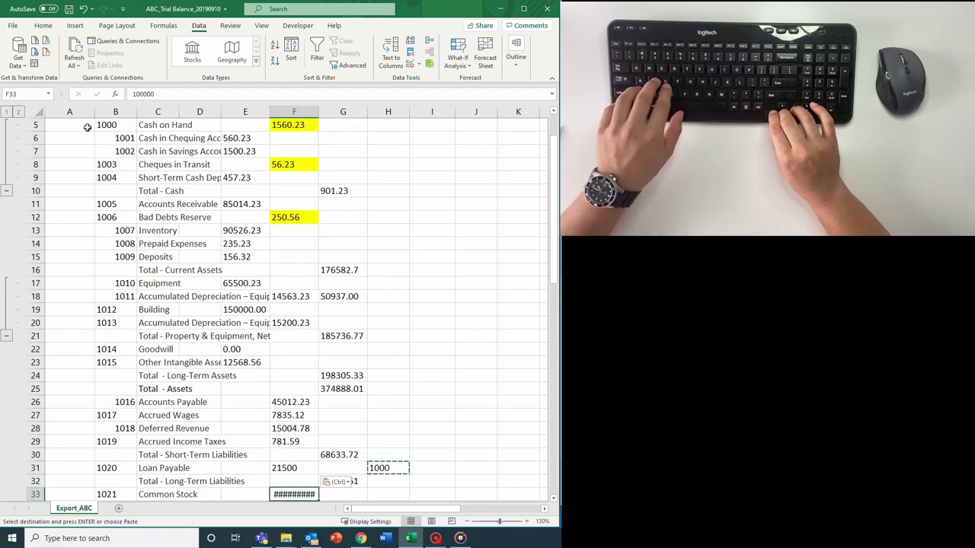
key("Down")
key("Down")
key("Down")
key("Down")
key("Down")
key("Up")
key("Up")
key("Up")
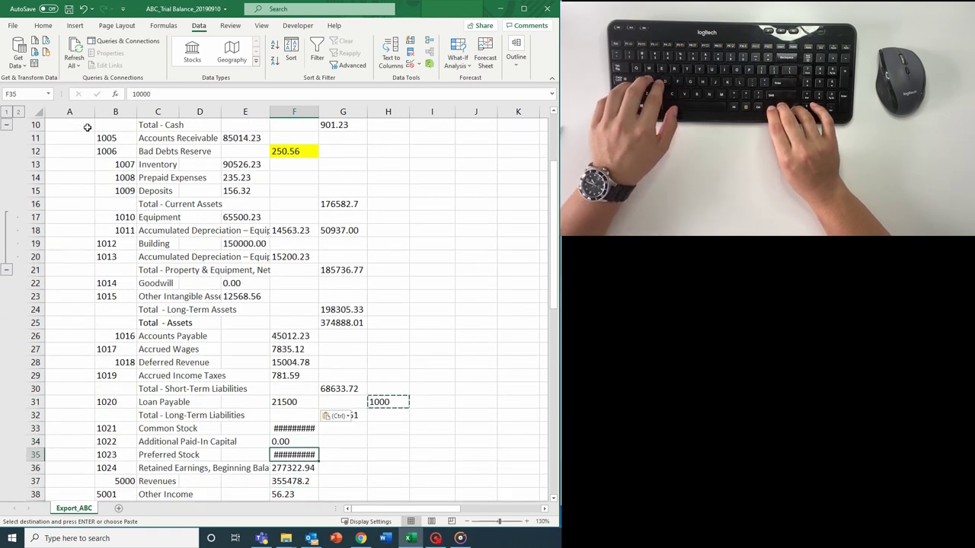
key("Up")
key("Up")
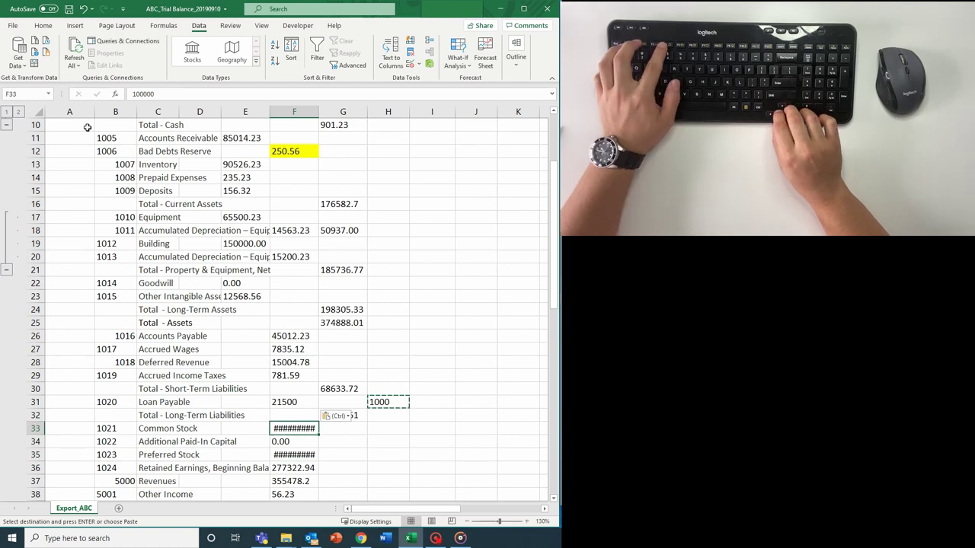
type("100")
key("Down")
key("Down")
type("10")
key("Down")
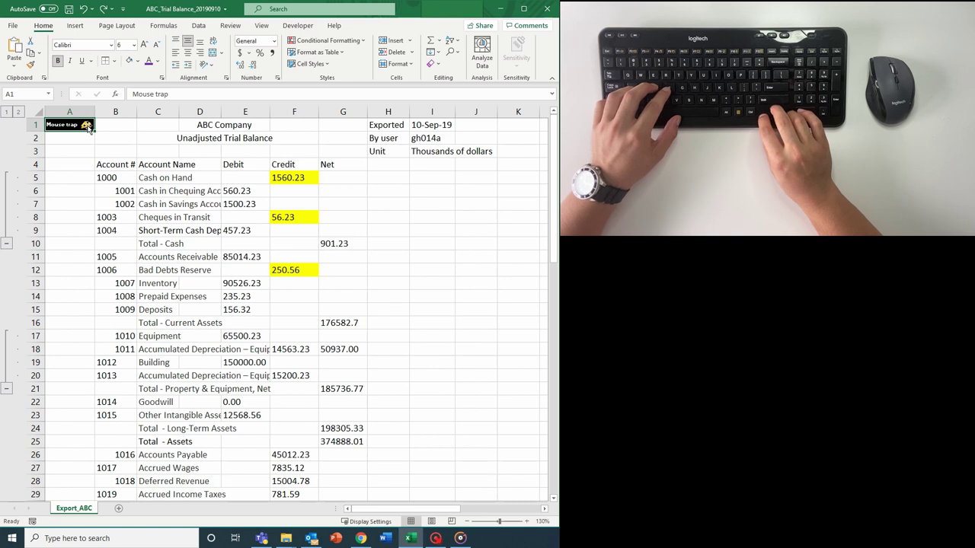
- Fill the Cash on Hand account name in cell C5 with yellow
key("Down")
key("Down")
key("Down")
key("Right")
key("Right")
key("Down")
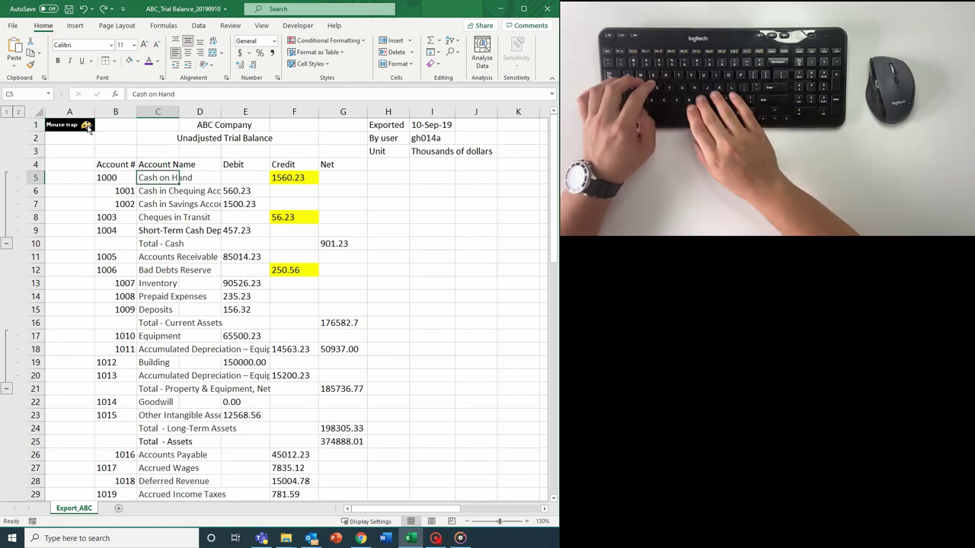
key("alt+h")
key("h")
key("Down")
key("Down")
key("Down")
key("Down")
key("Down")
key("Down")
key("Right")
key("Right")
key("Right")
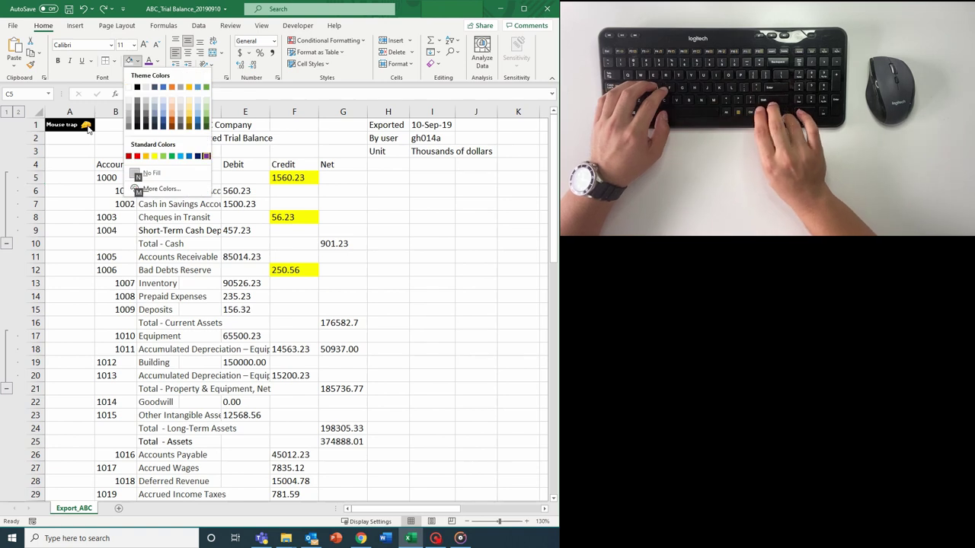
key("Return")
- Repeat the yellow fill on the Cheques in Transit name in cell C8
key("Down")
key("F2")
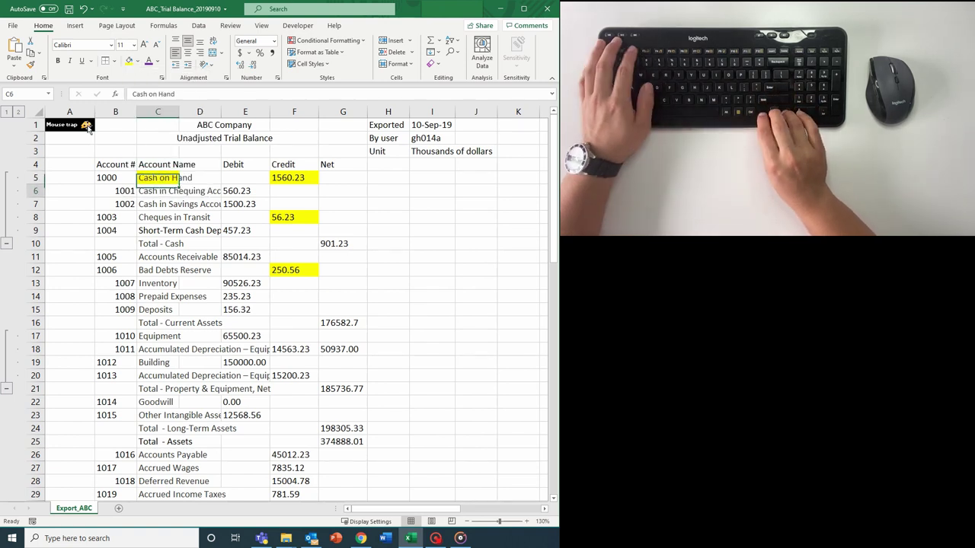
key("Escape")
key("Down")
key("Down")
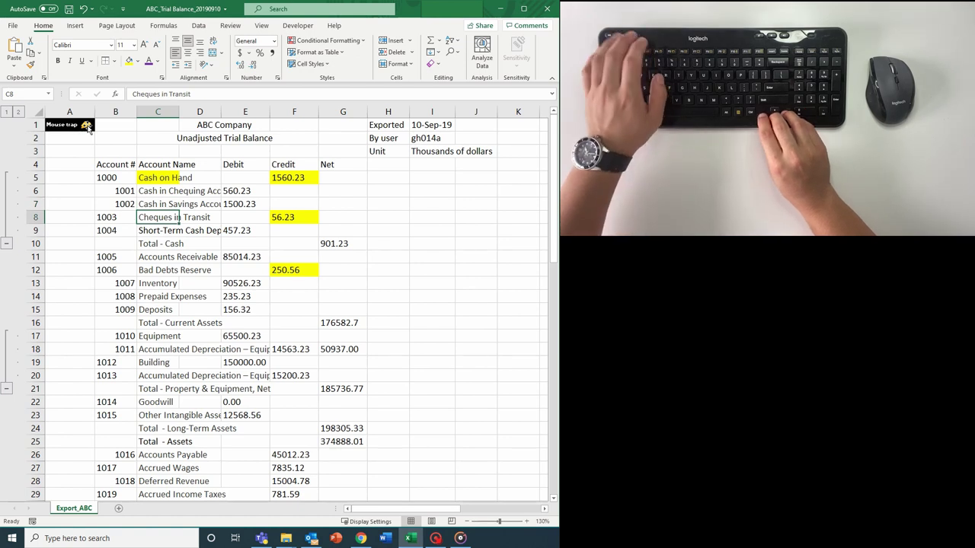
key("F4")
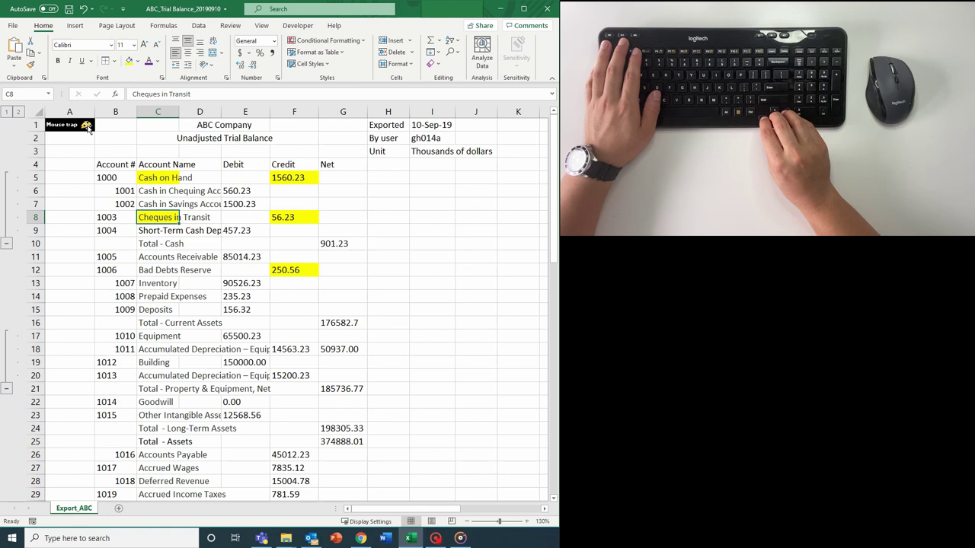
- Append a z to the Short-Term Cash Deposits name in cell C9 and remove it again
key("Down")
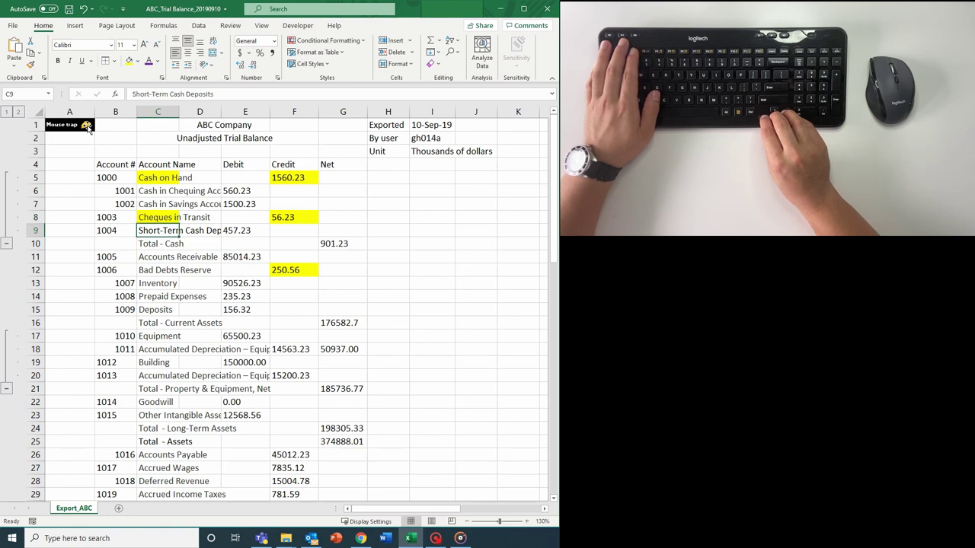
key("F2")
type("z")
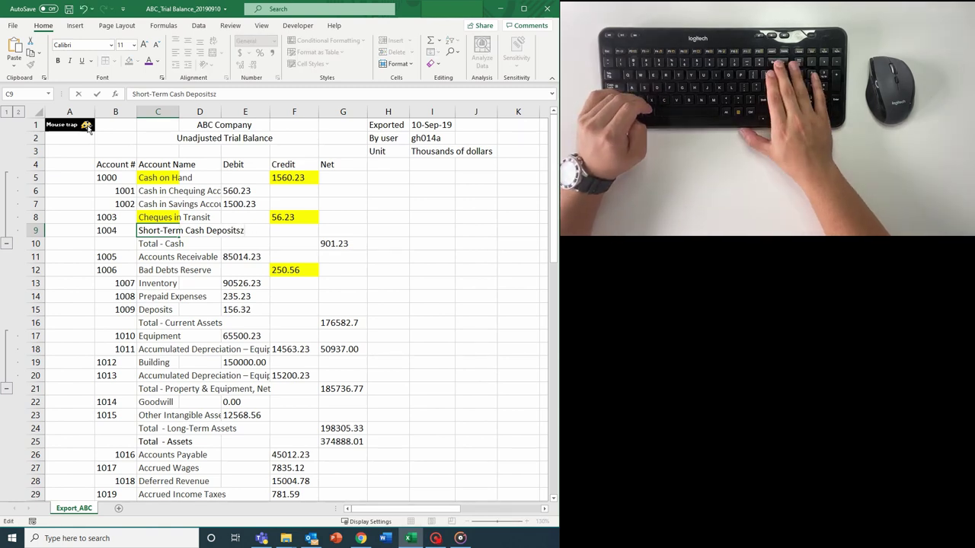
key("BackSpace")
key("Return")
key("Up")
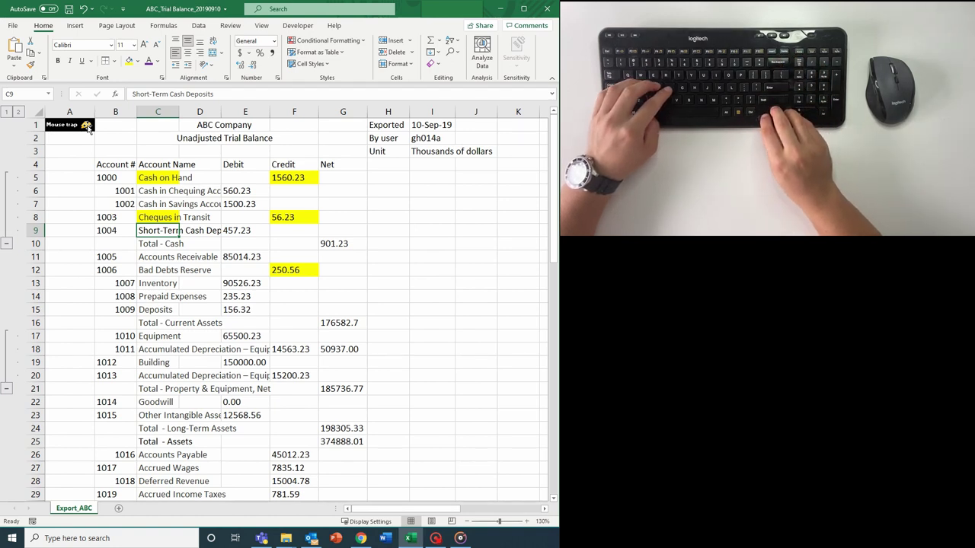
- Change the font color of the Short-Term Cash Deposits name in C9 to purple
key("alt+h")
key("f")
key("c")
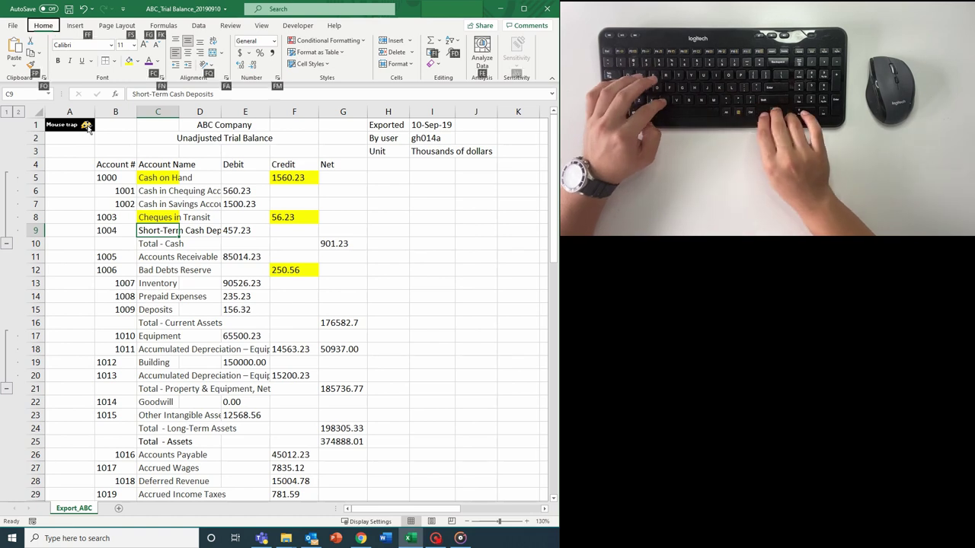
key("Down")
key("Right")
key("Right")
key("Right")
key("Return")
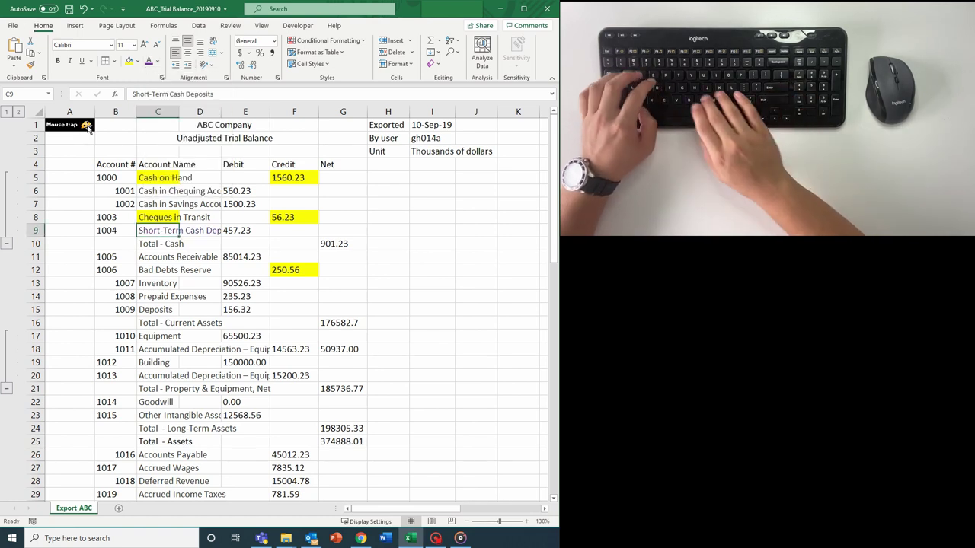
- Give the Short-Term Cash Deposits cell C9 a light grey fill
key("alt+h")
key("h")
key("Down")
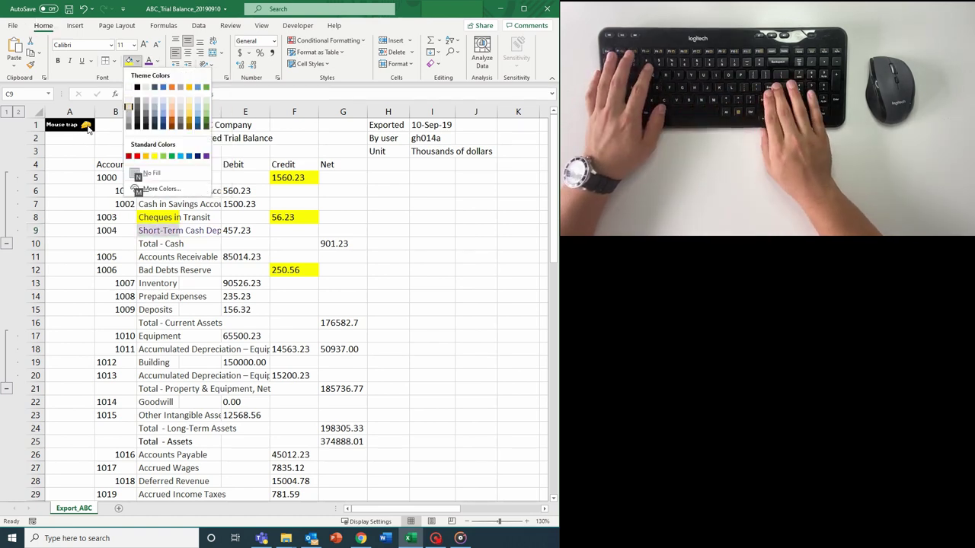
key("Return")
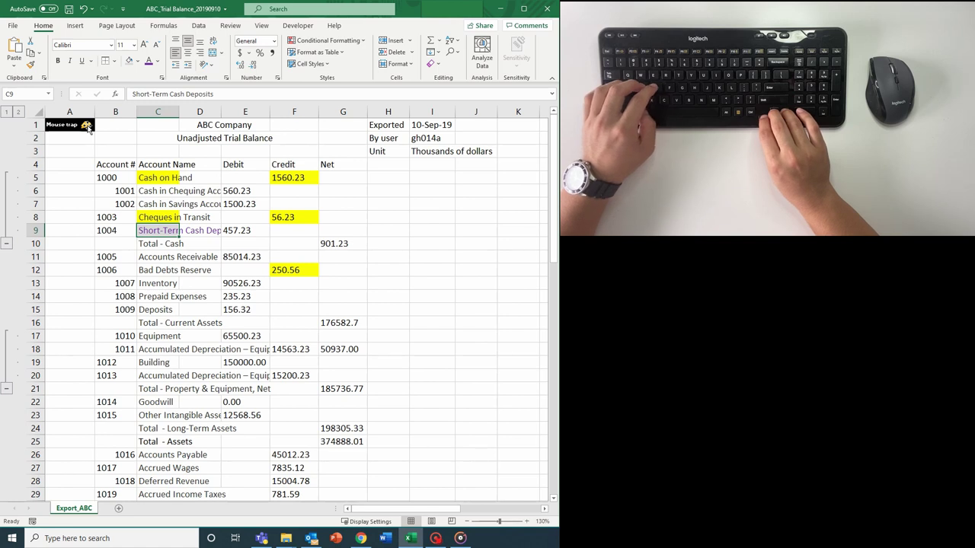
- Collapse the grouped cash account rows 5 to 9 and clear the Total - Cash label from C10
key("alt+a")
key("h")
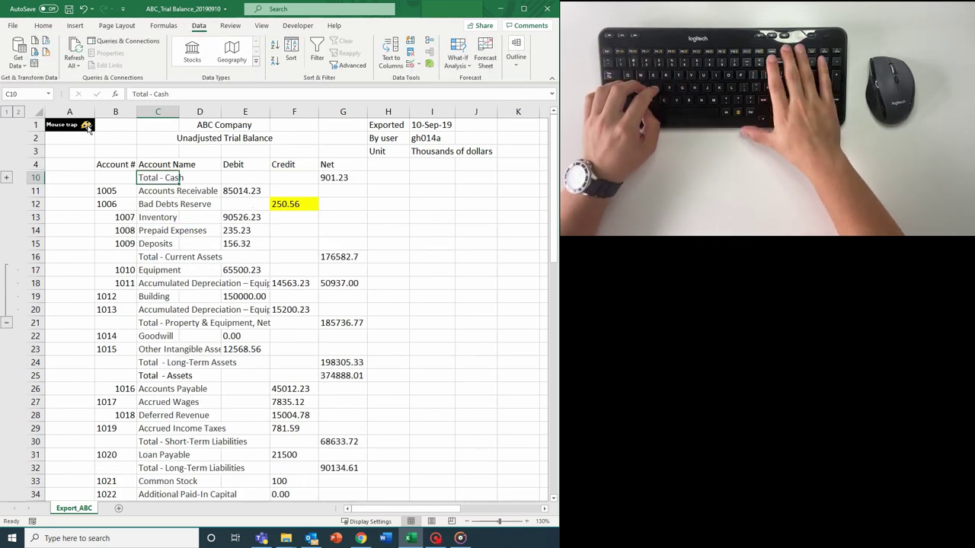
key("Delete")
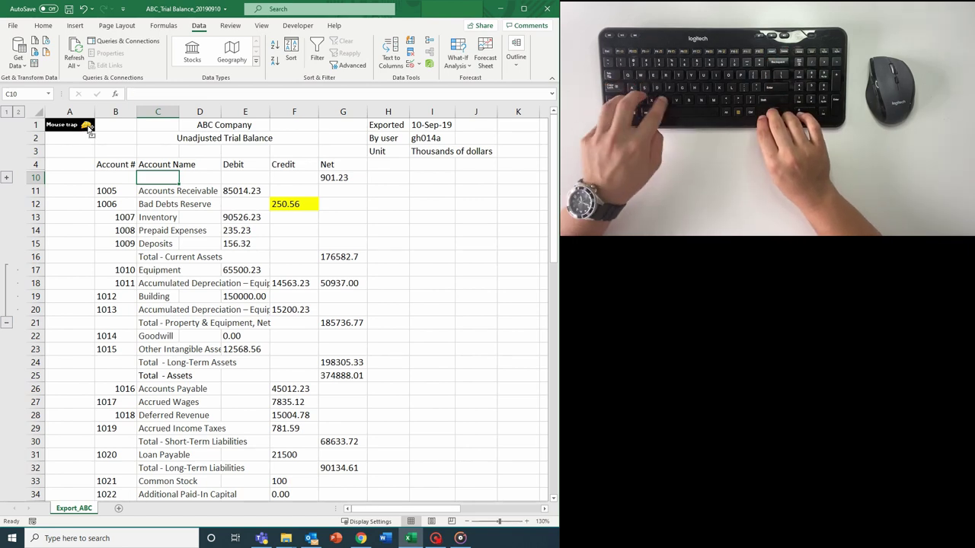
- Copy the emptied cell C10 and paste it onto itself using Paste Special with the Divide operation
key("ctrl+c")
key("ctrl+alt+v")
key("i")
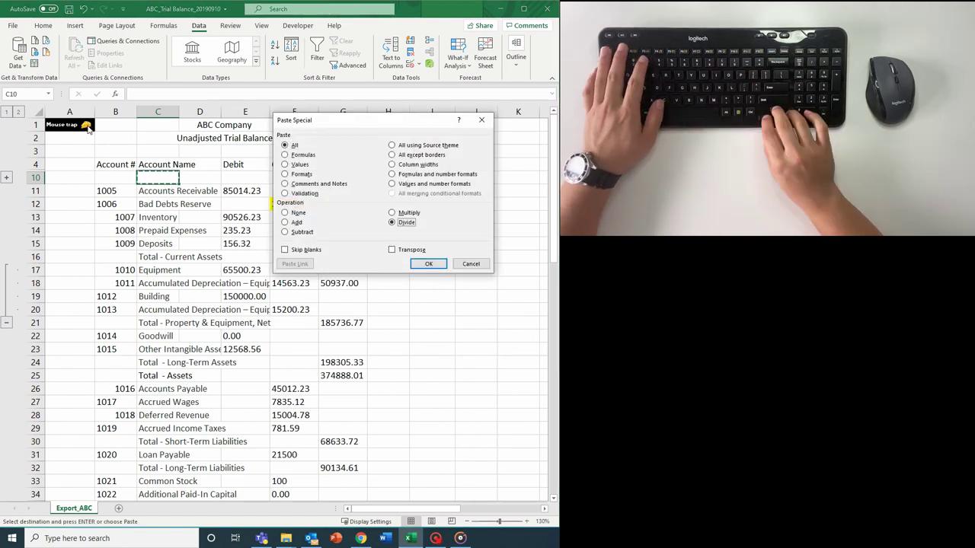
key("Return")
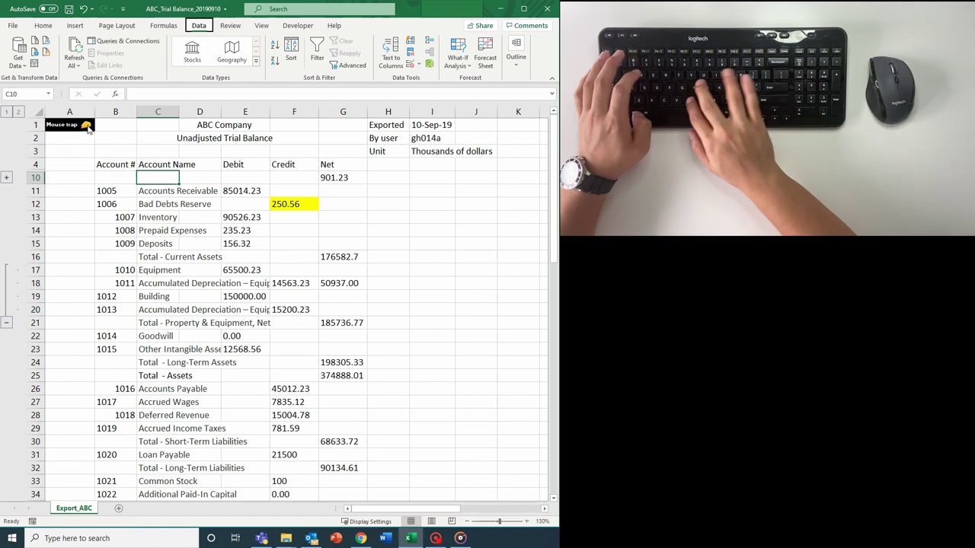
key("Return")
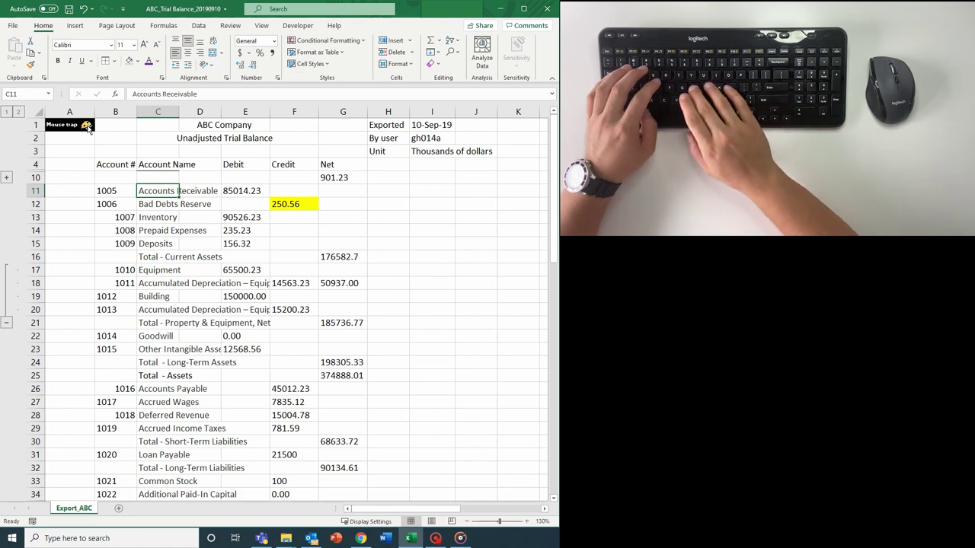
- Change the font color of the Accounts Receivable name in C11 to purple
key("alt+h")
key("f")
key("c")
key("Return")
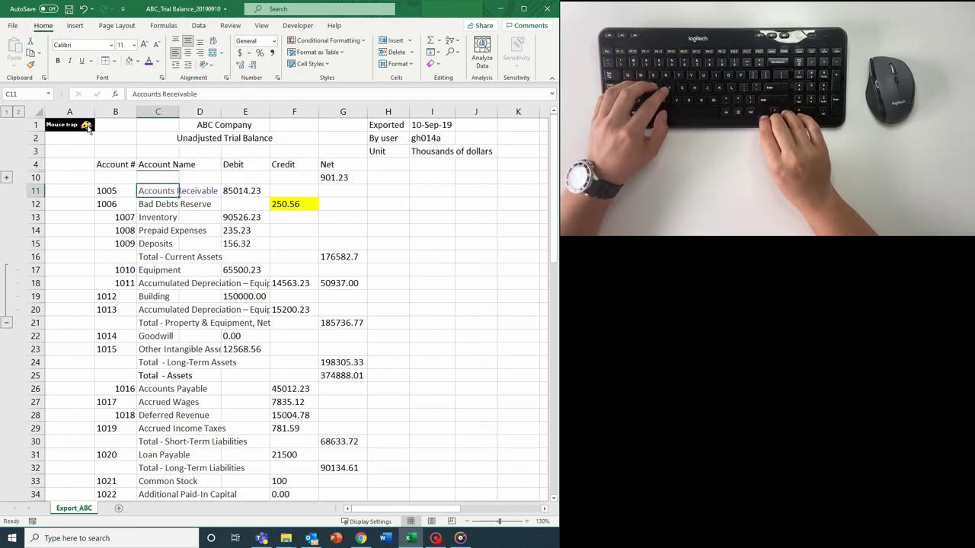
- Repeat the purple font color on the Bad Debts Reserve, Inventory and Prepaid Expenses names in C12 to C14
key("Down")
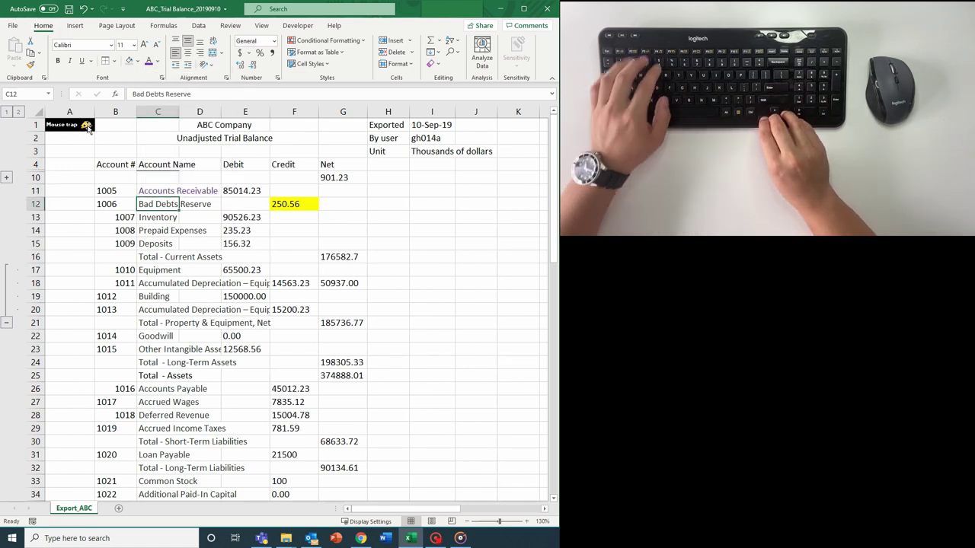
key("F4")
key("Down")
key("F4")
key("Down")
key("F4")
key("Down")
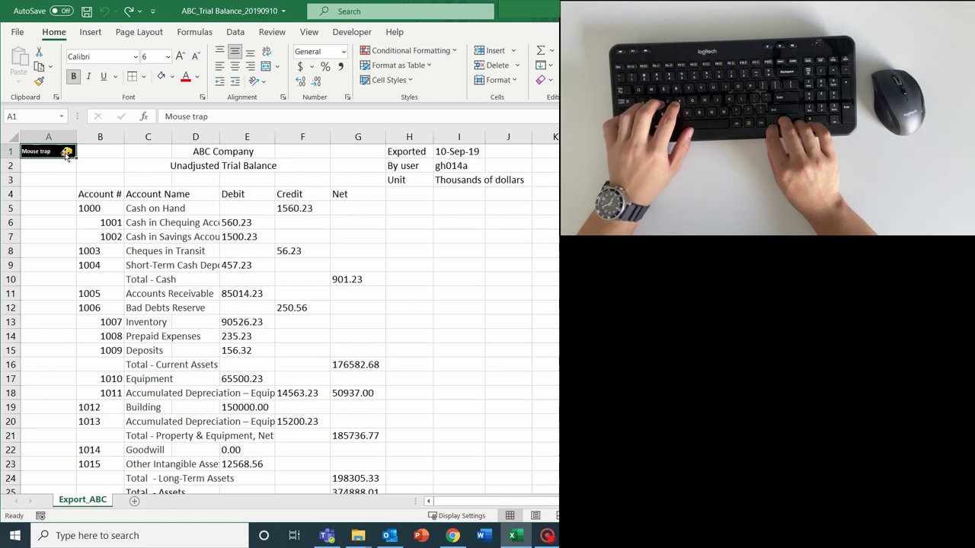
- Give the Total - Cash row B10:G10 a light grey fill and make it bold
key("Right")
key("ctrl+Down")
key("ctrl+Down")
key("Down")
key("ctrl+shift+Right")
key("ctrl+shift+Right")
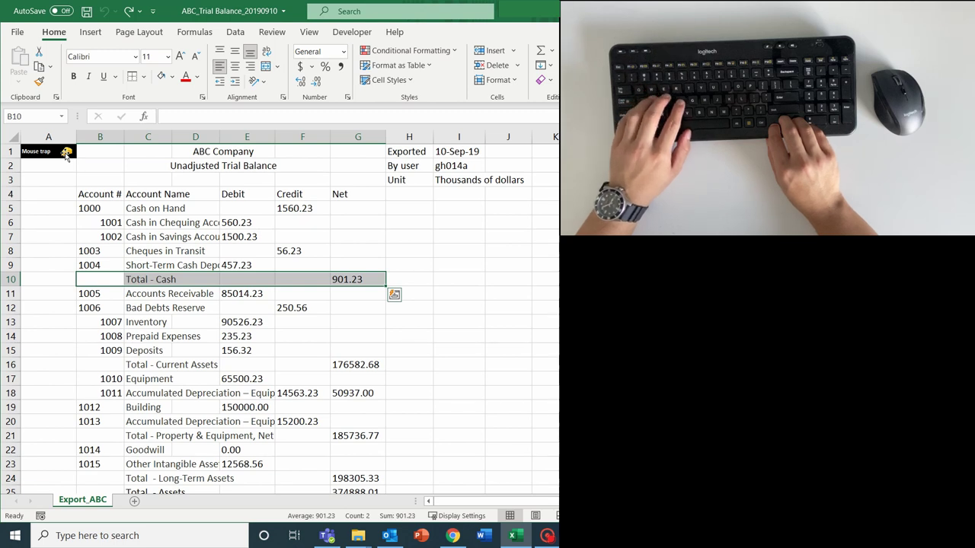
key("alt+h")
key("h")
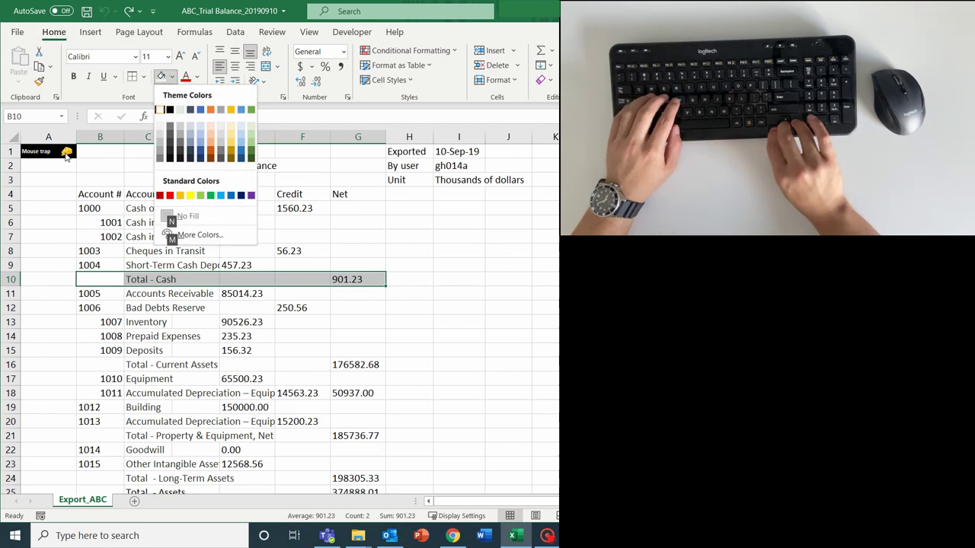
key("Return")
key("ctrl+b")
- Add a top border to the Total - Cash row B10:G10
key("alt+h")
key("b")
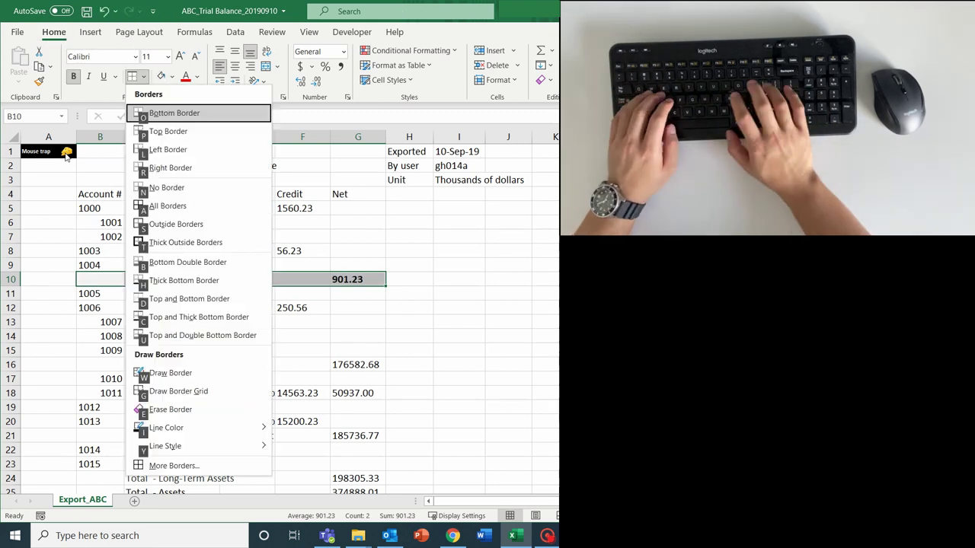
key("u")
key("Down")
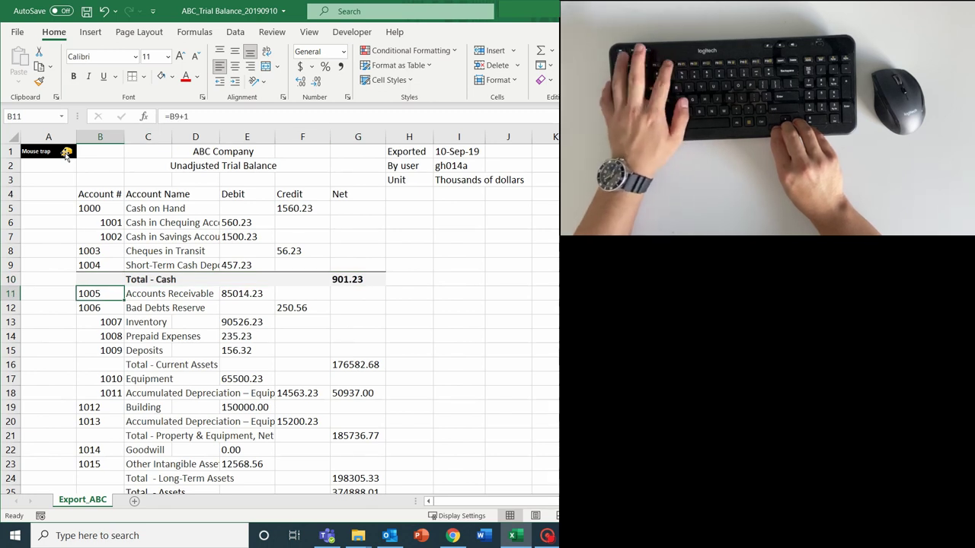
- Copy the formatted Total - Cash row B10:G10
key("Down")
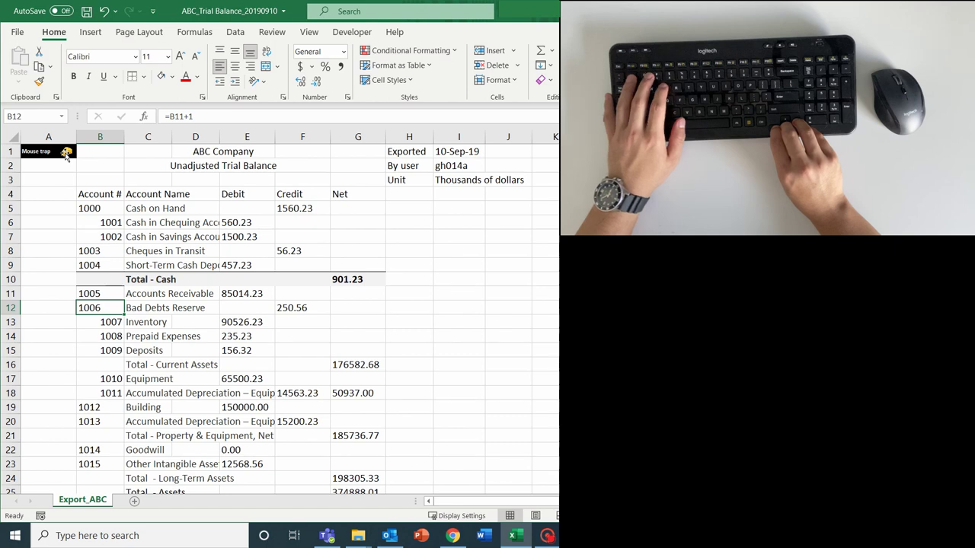
key("Up")
key("Up")
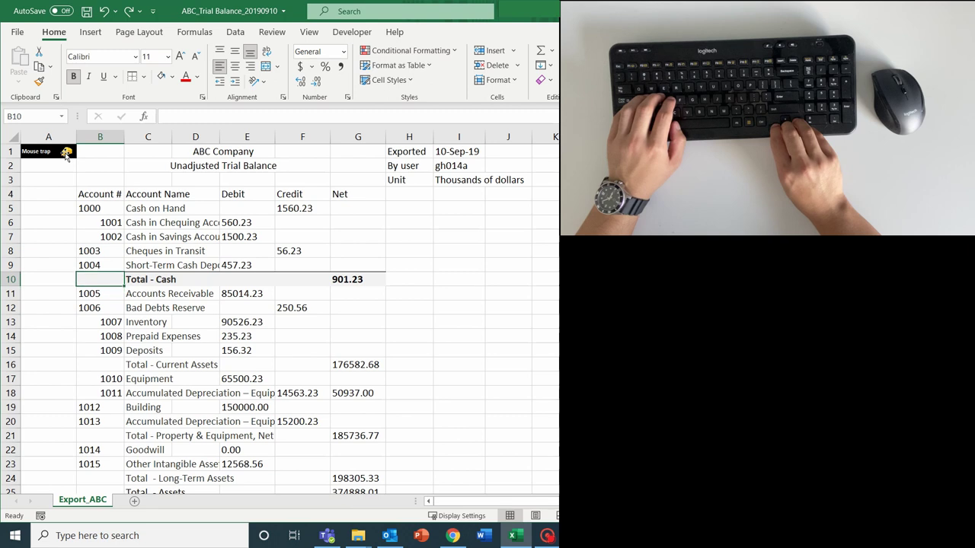
key("ctrl+shift+Right")
key("ctrl+shift+Right")
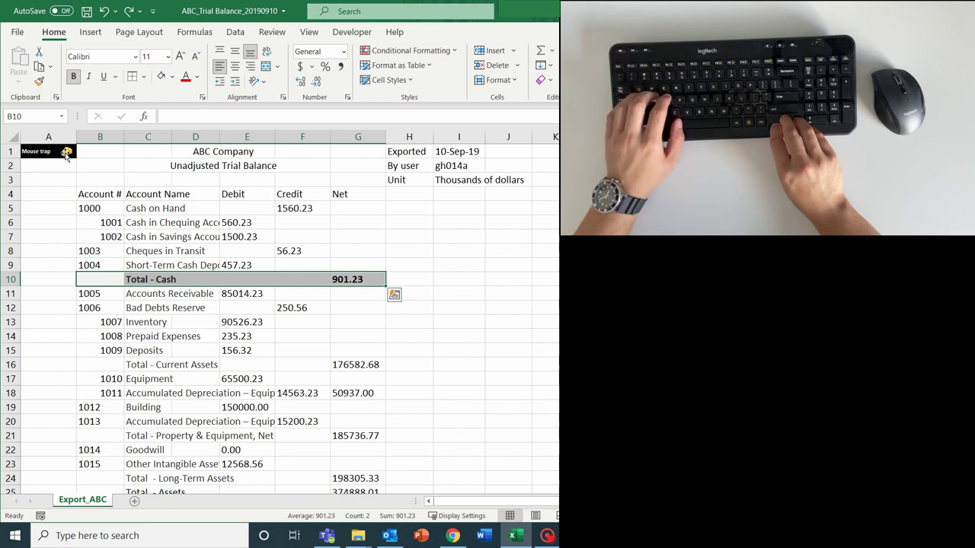
key("ctrl+c")
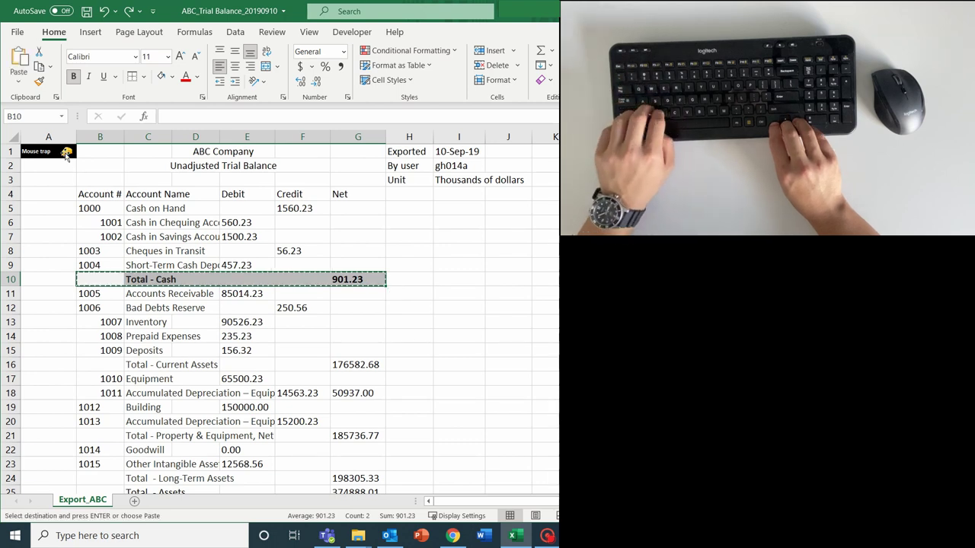
- Paste only the copied row's formats onto the Total - Current Assets row B16:G16 using Paste Special
key("Down")
key("Down")
key("Down")
key("Down")
key("Down")
key("Down")
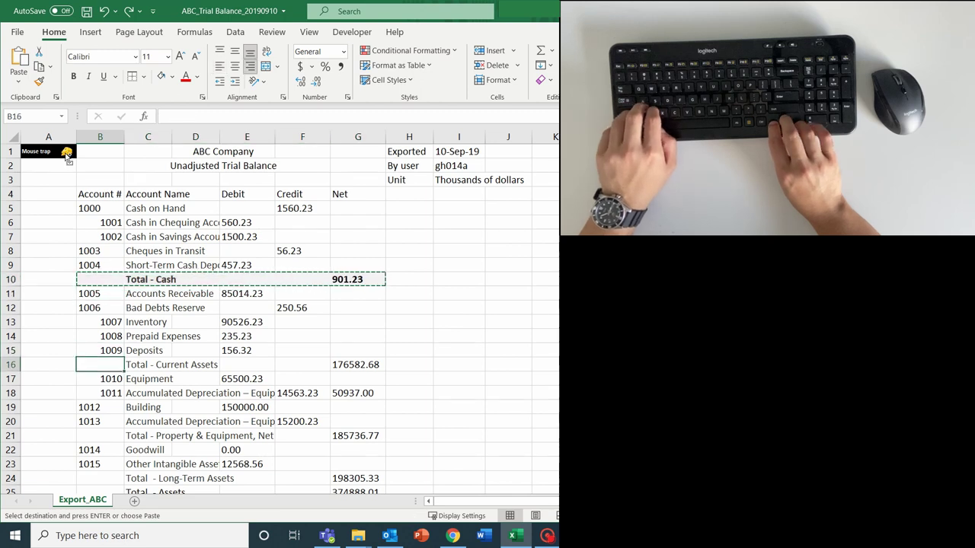
key("shift+Right")
key("shift+Right")
key("shift+Right")
key("shift+Right")
key("shift+Right")
key("ctrl+alt+v")
key("t")
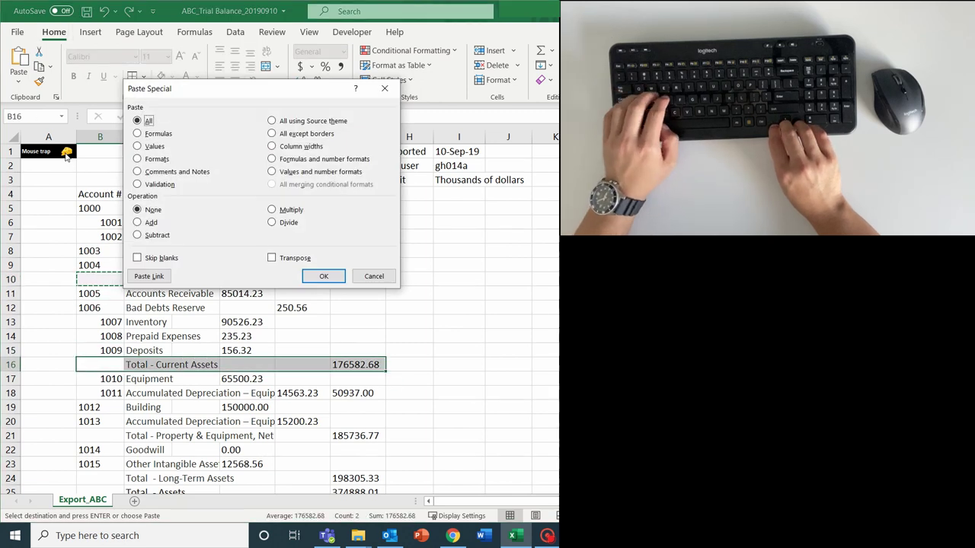
key("Return")
key("Down")
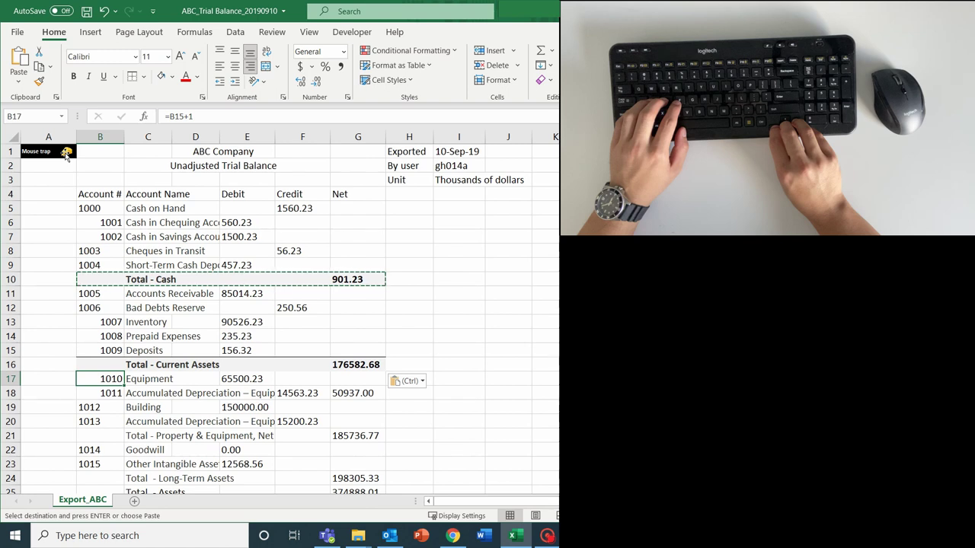
- Repeat the format paste on the Property & Equipment, Long-Term Assets and Total - Assets rows 21, 24 and 25
key("Down")
key("Down")
key("Down")
key("Down")
key("Down")
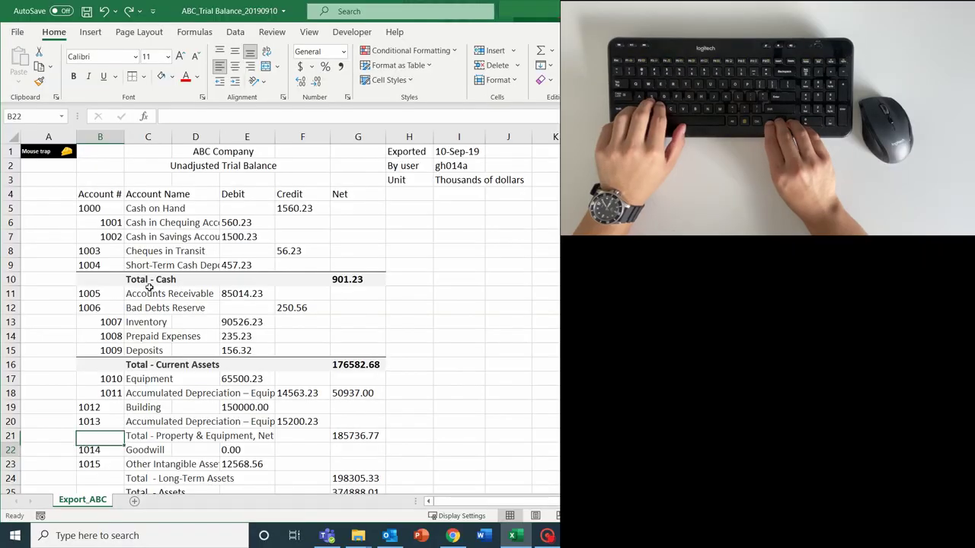
key("F4")
key("Down")
key("Down")
key("F4")
key("Down")
key("F4")
- Repeat the format paste on the Short-Term Liabilities and Long-Term Liabilities total rows 30 and 32
key("Down")
key("Down")
key("Down")
key("Down")
key("Down")
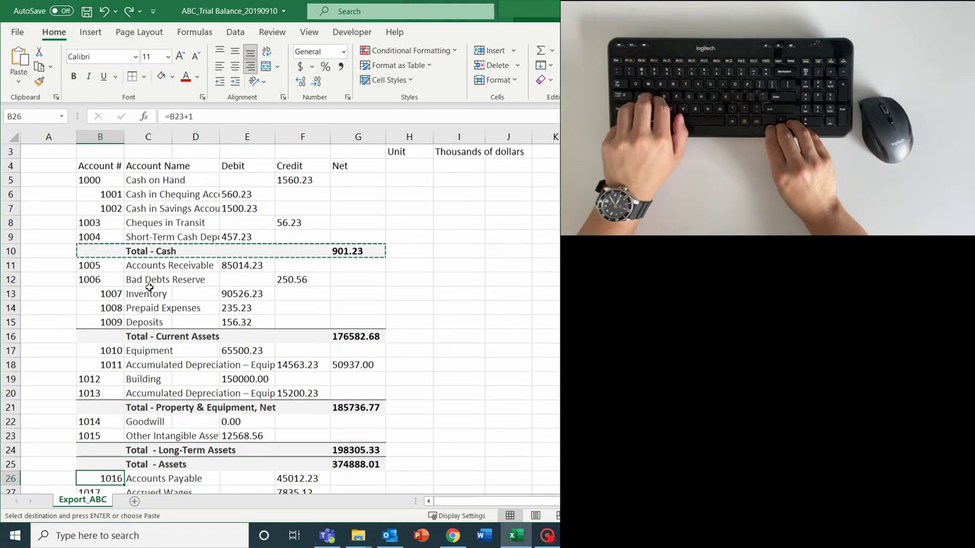
key("F4")
key("Down")
key("Down")
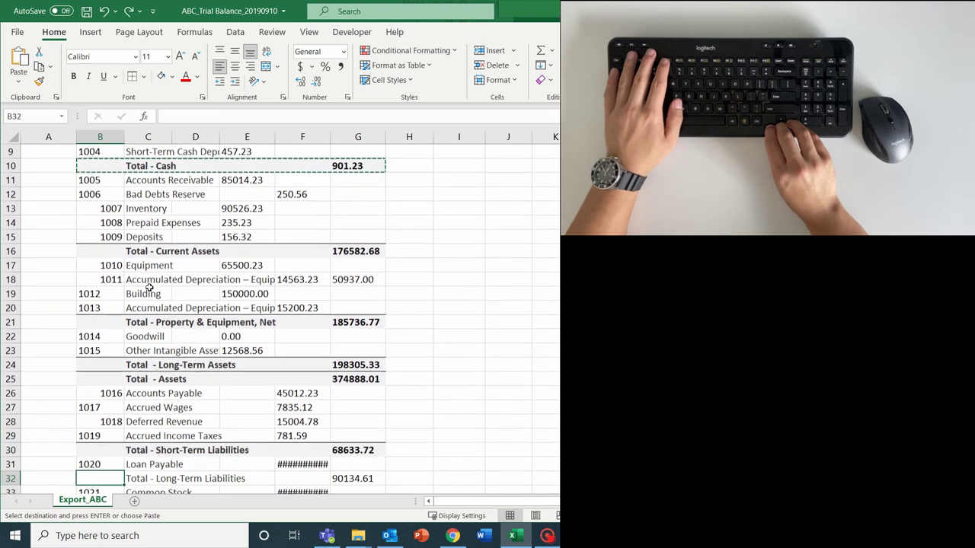
key("F4")
key("Down")
key("Down")
key("Down")
key("Down")
key("Down")
key("Down")
key("Down")
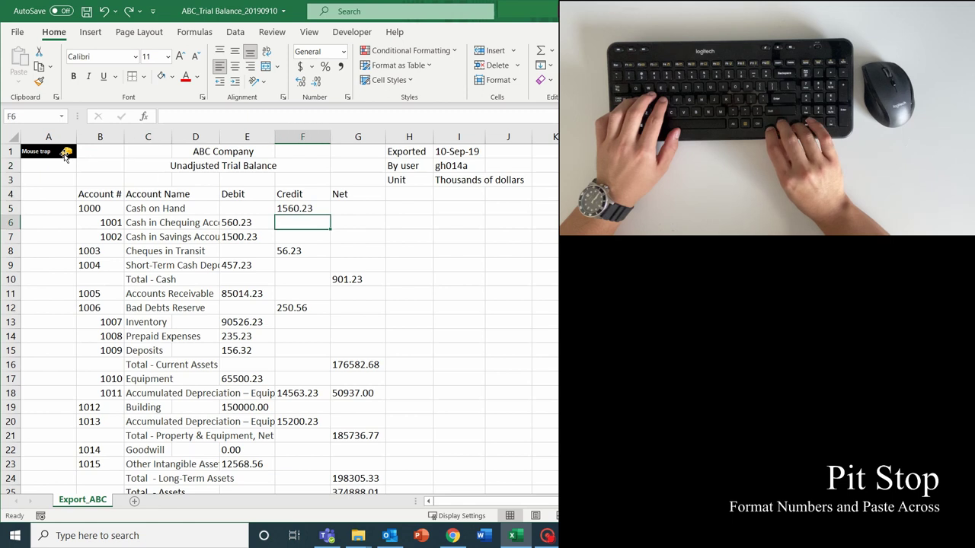
- Format the Cash on Hand credit in F5 as Currency with 0 decimal places and right-align it
key("Up")
key("ctrl+1")
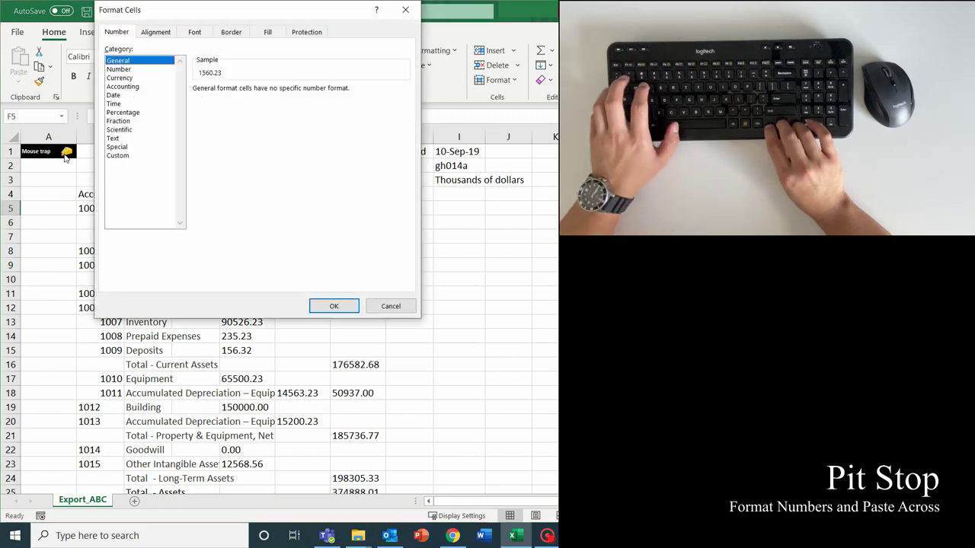
key("Down")
key("Down")
key("Tab")
type("0")
key("Return")
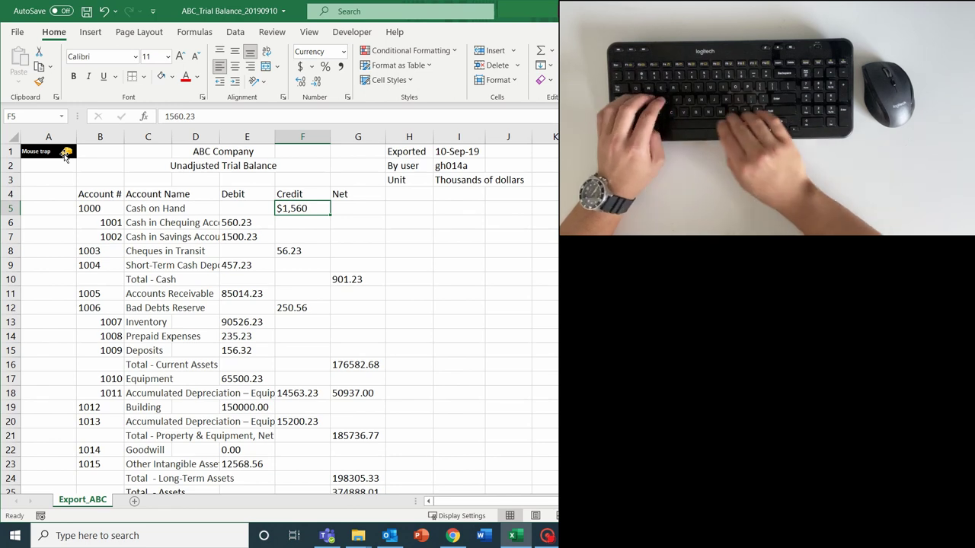
key("alt+h")
key("a")
key("r")
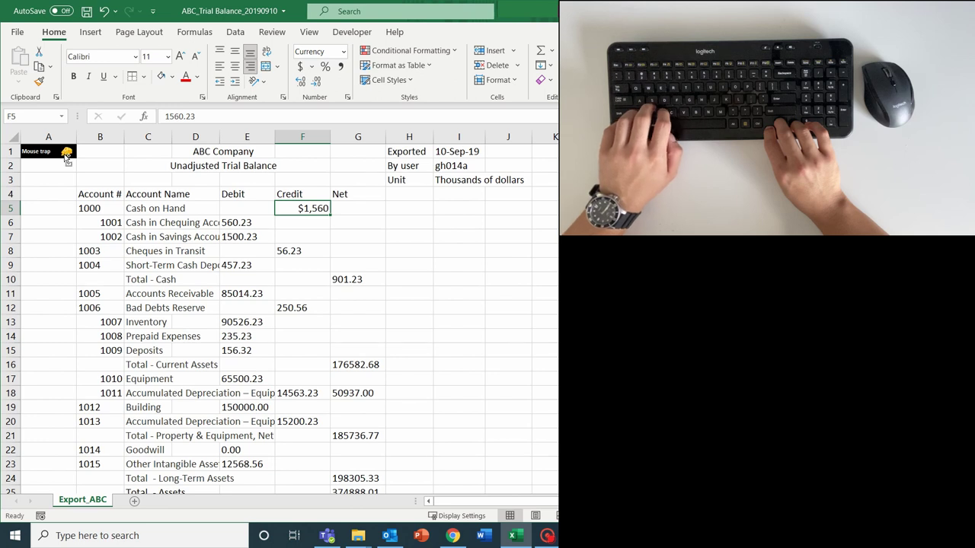
- Copy F5 and paste only its formats onto the Debit, Credit and Net range E5:G77 with Paste Special
key("ctrl+c")
key("Left")
key("shift+Right")
key("shift+Right")
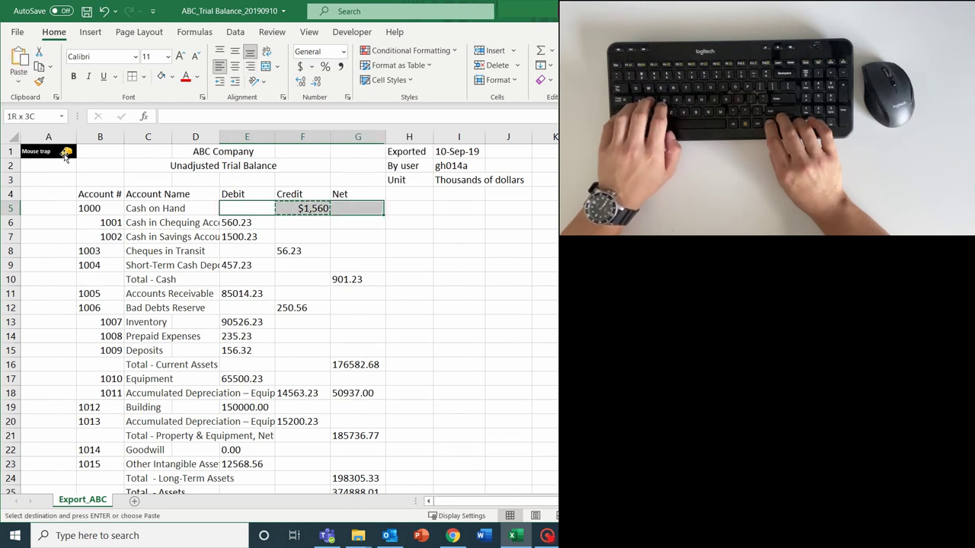
key("shift+Page_Down")
key("shift+Page_Down")
key("shift+Page_Down")
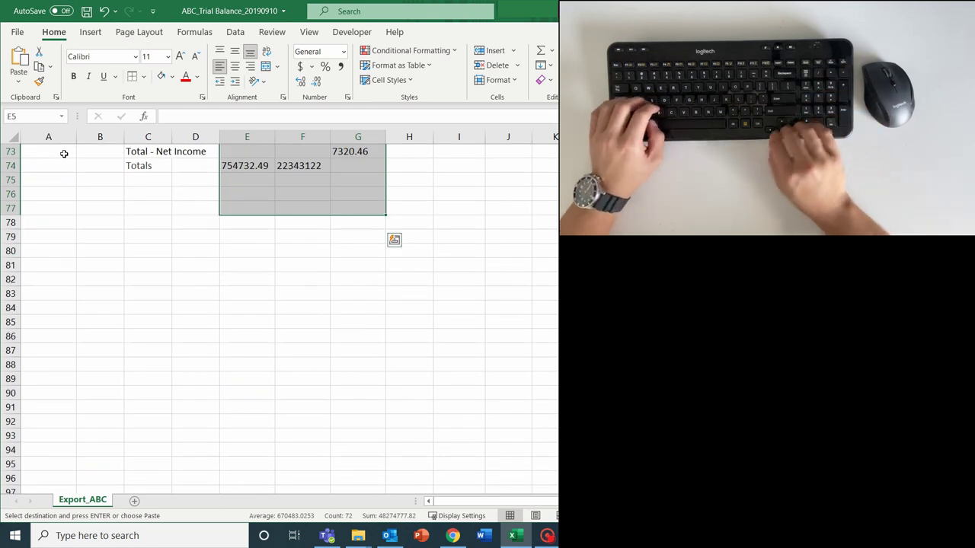
key("alt+e")
key("s")
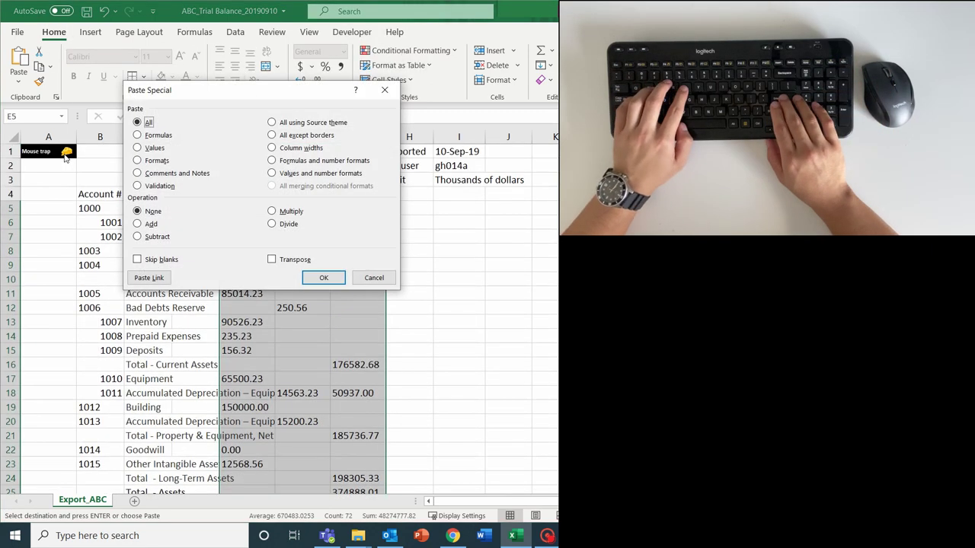
key("t")
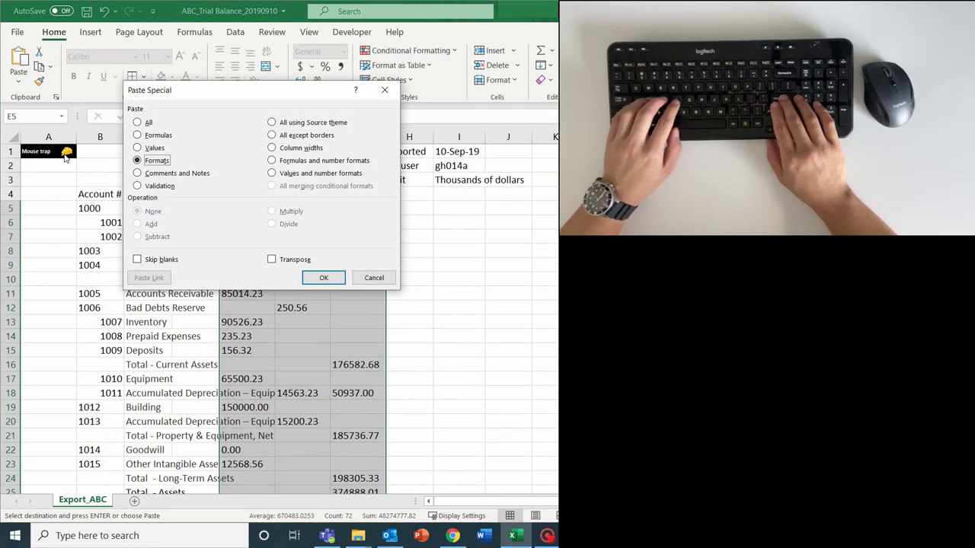
key("Return")
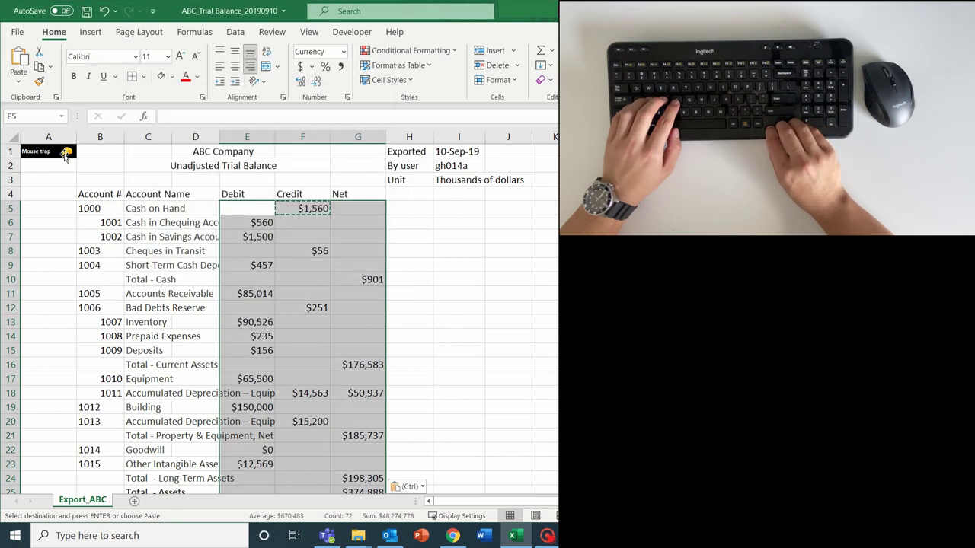
key("Escape")
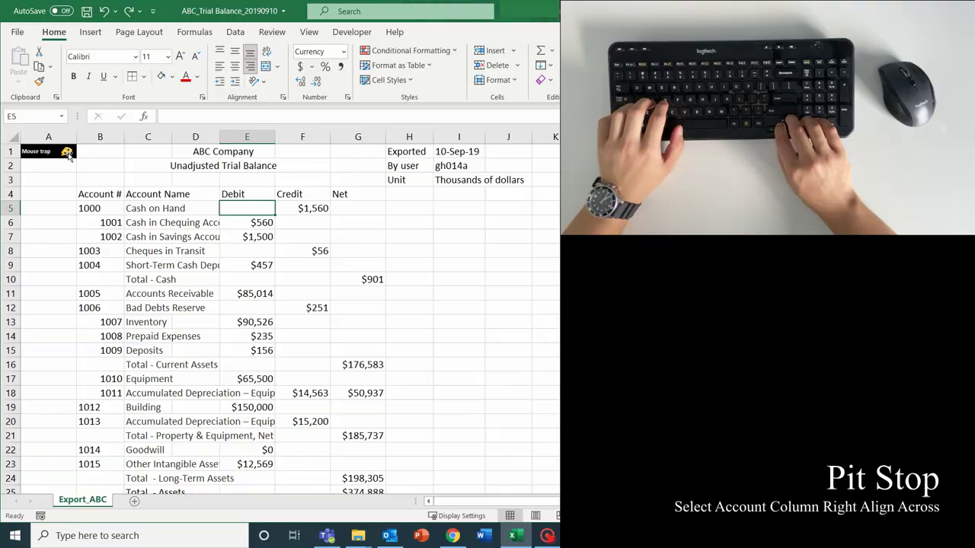
- Right-align the entire Account # column B
key("Left")
key("Left")
key("Left")
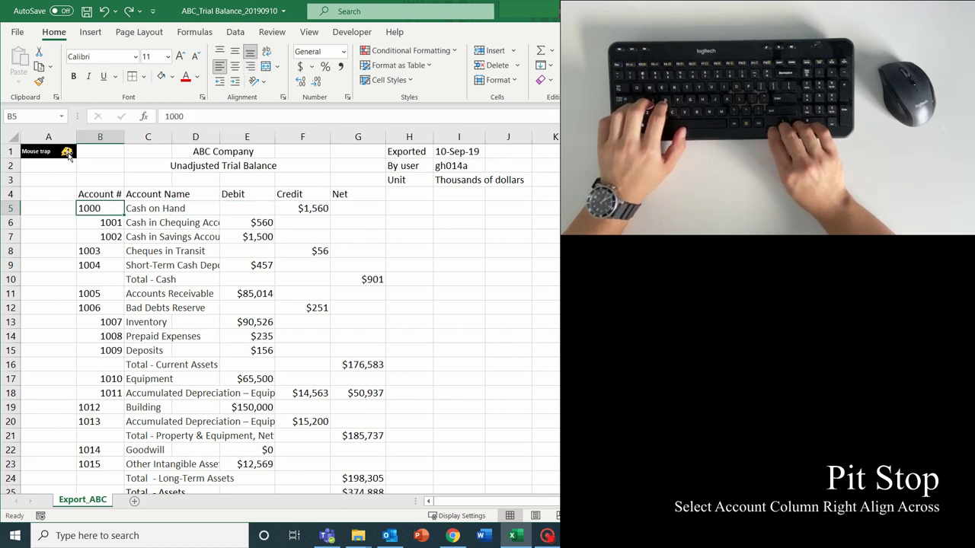
key("Down")
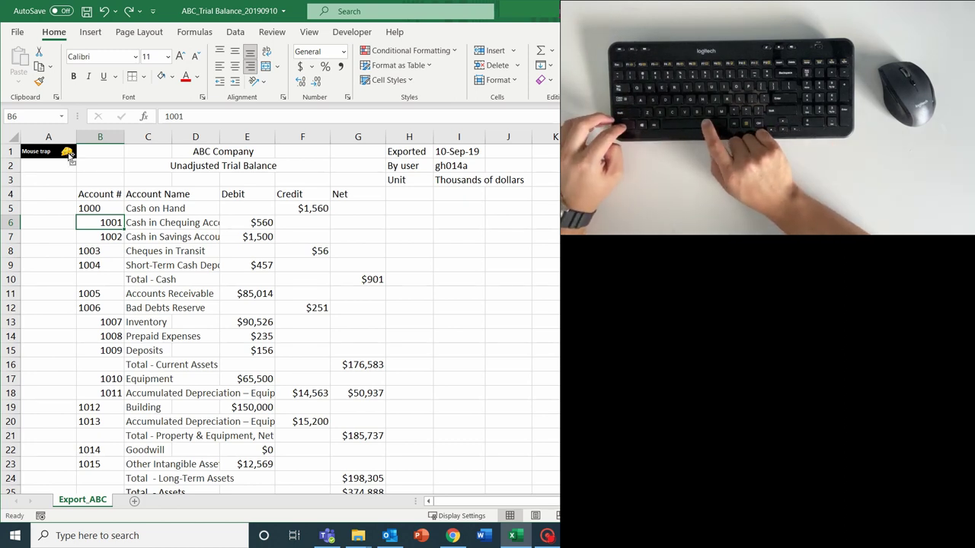
key("ctrl+space")
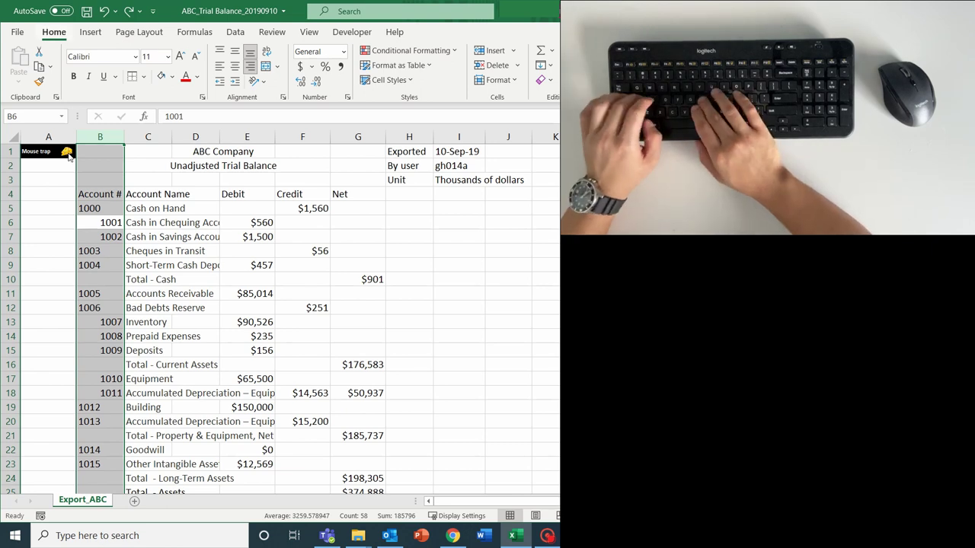
key("alt+h")
key("a")
key("r")
key("Down")
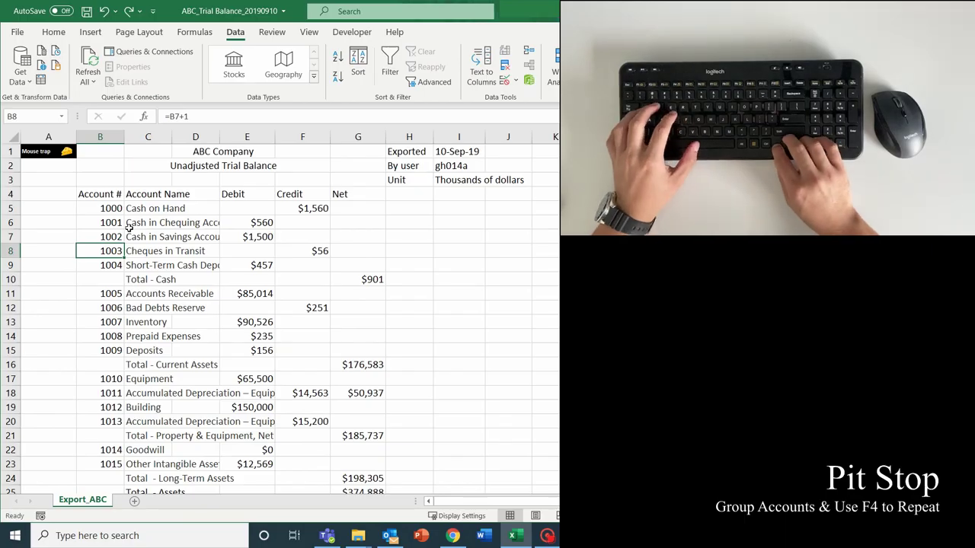
key("Up")
key("Up")
key("Up")
key("Down")
key("Down")
key("Down")
key("Down")
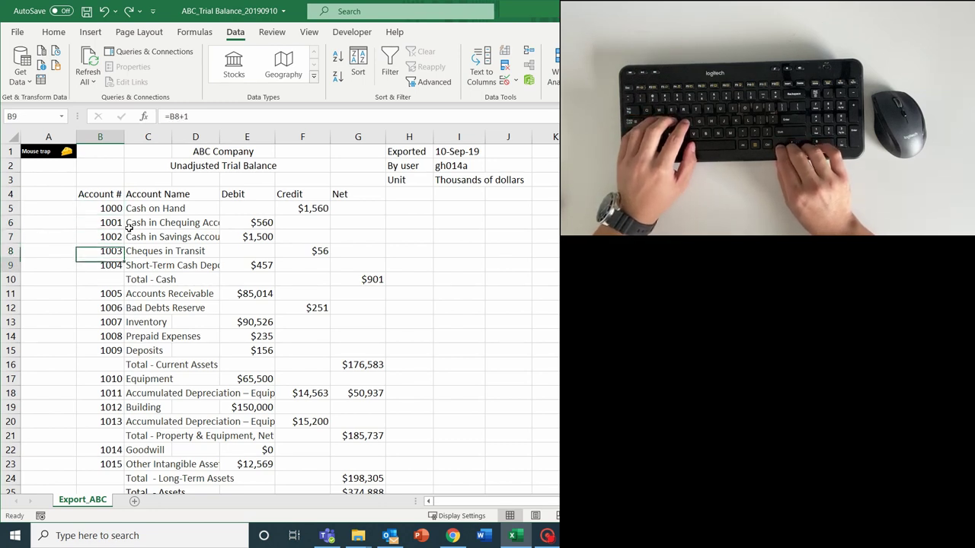
- Group the cash account rows 5 to 9, from Cash on Hand through the short-term cash deposits
key("Up")
key("Up")
key("Up")
key("Up")
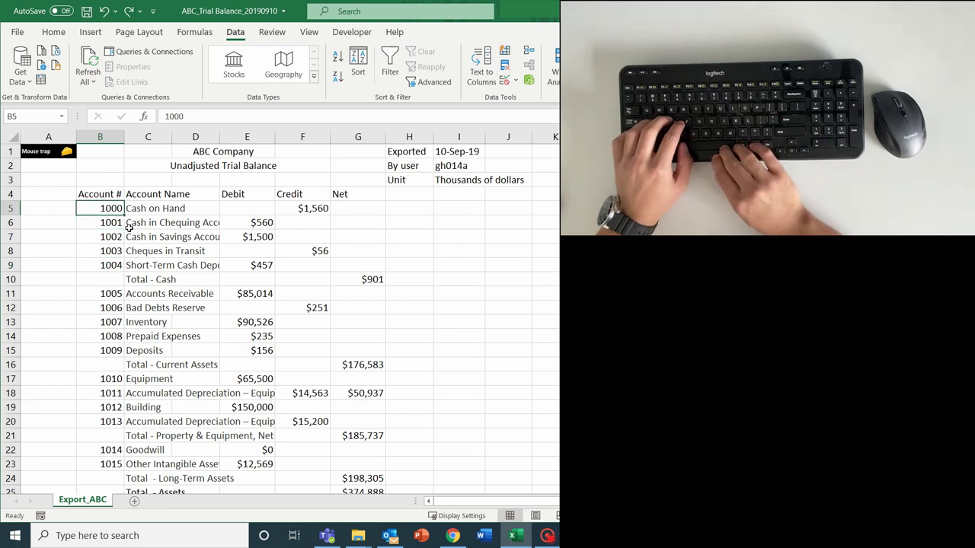
key("shift+space")
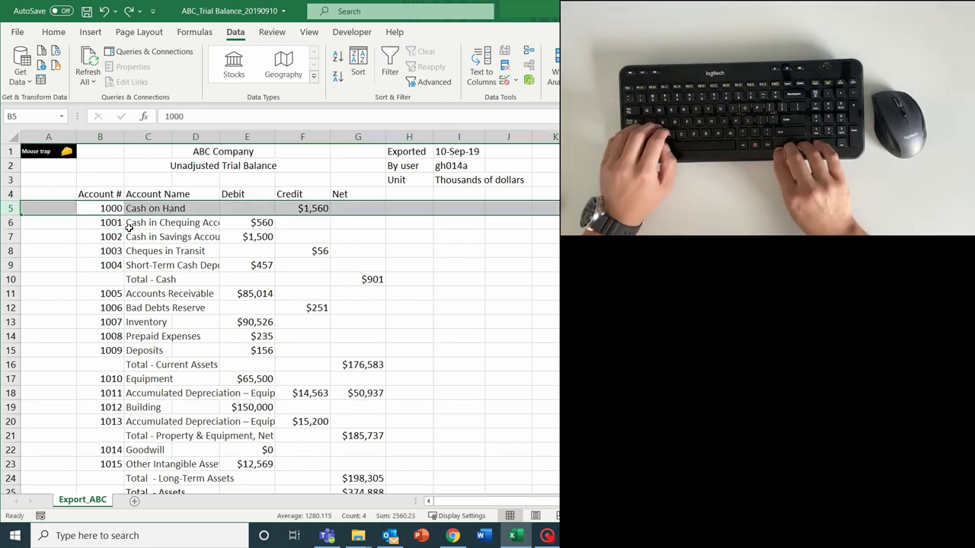
key("shift+Down")
key("shift+Down")
key("shift+Down")
key("shift+Down")
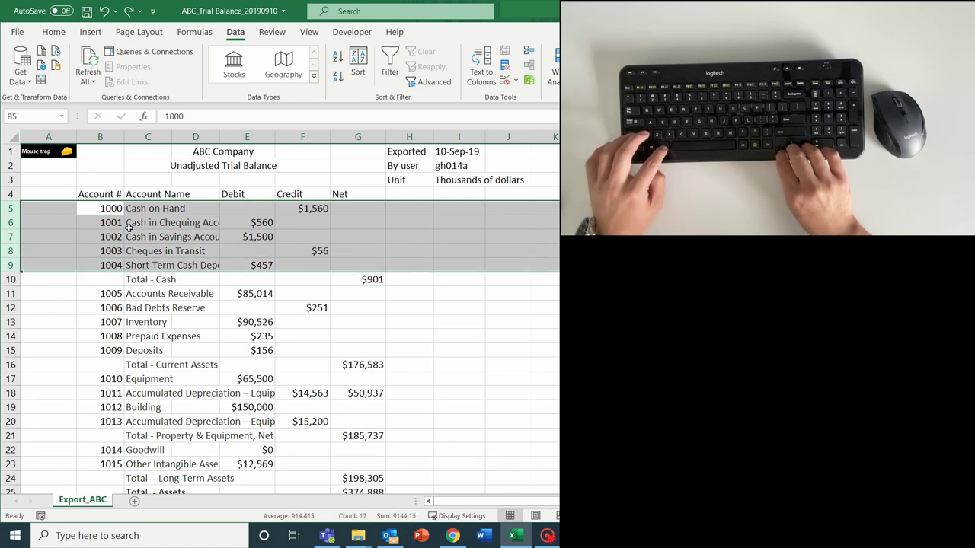
key("shift+alt+Right")
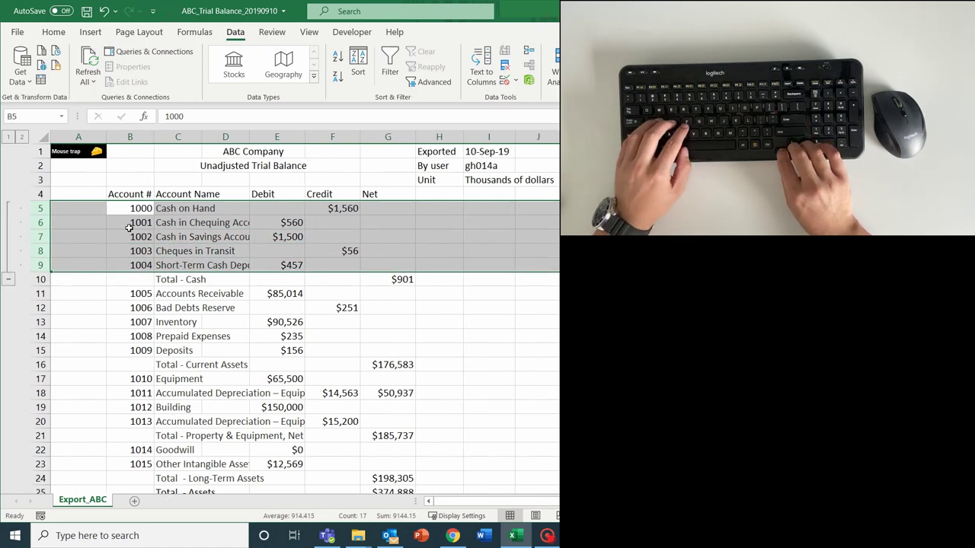
- Collapse the grouped cash account rows under Total - Cash
key("Down")
key("Up")
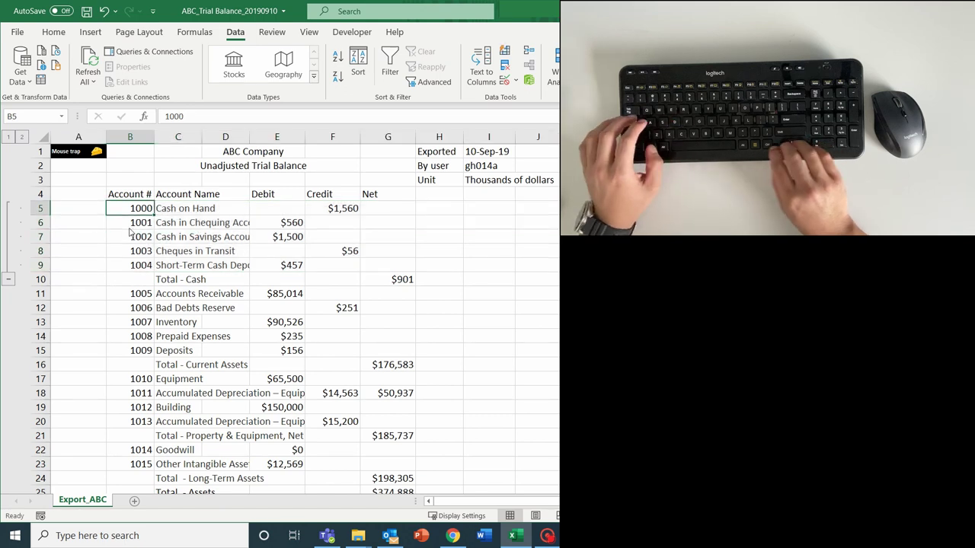
key("alt+a")
key("h")
key("Delete")
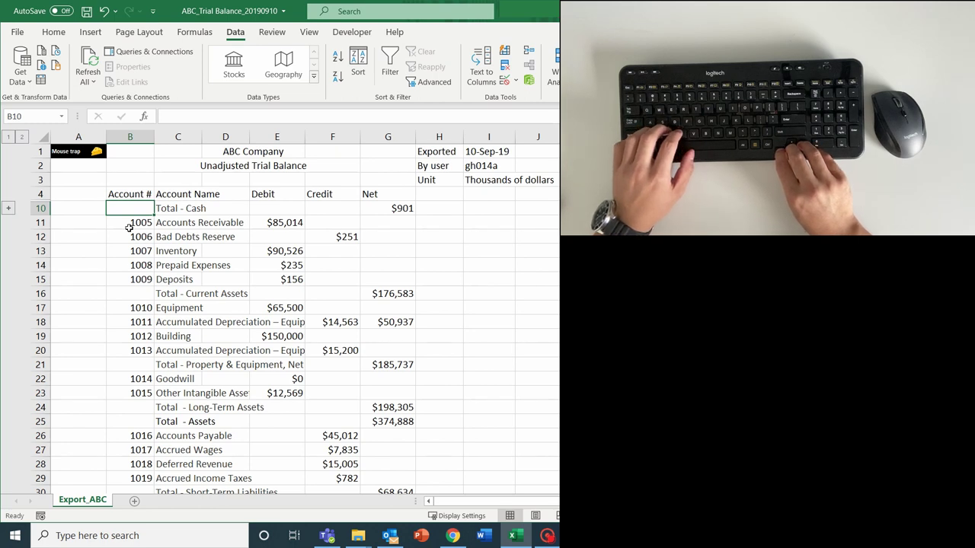
- Group the Property & Equipment account rows 17 to 20 and collapse the group
key("Down")
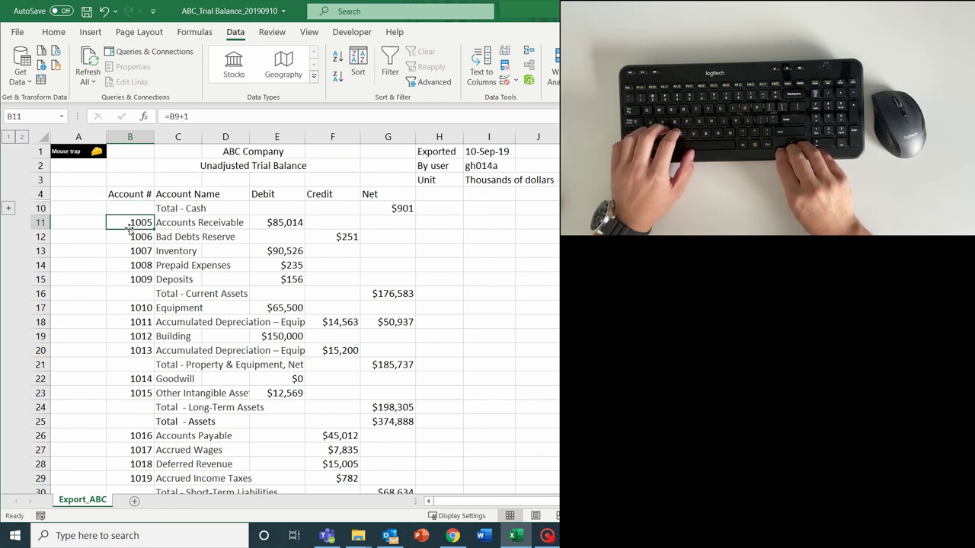
key("Down")
key("Down")
key("Down")
key("Down")
key("Down")
key("Down")
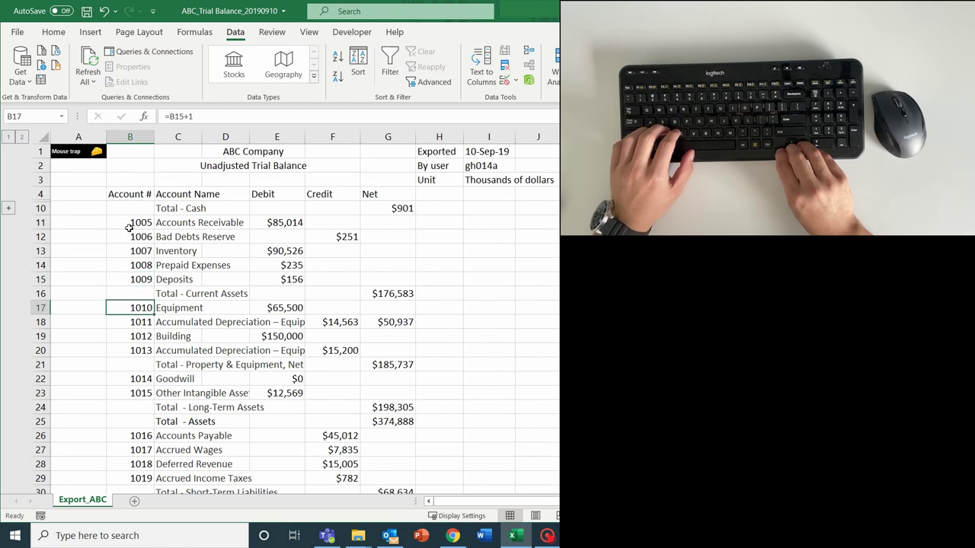
key("Down")
key("Down")
key("Down")
key("Up")
key("Up")
key("Up")
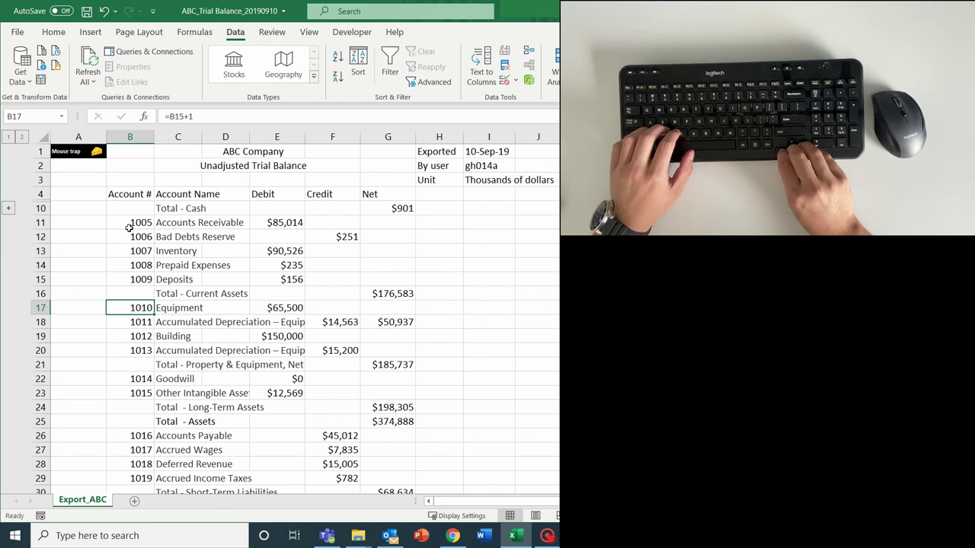
key("shift+space")
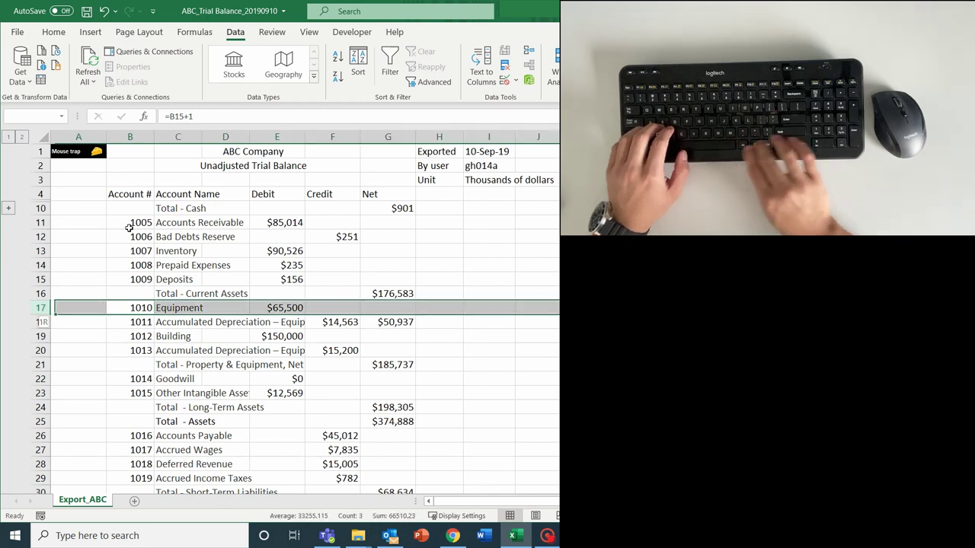
key("shift+Down")
key("shift+Down")
key("shift+Down")
key("F4")
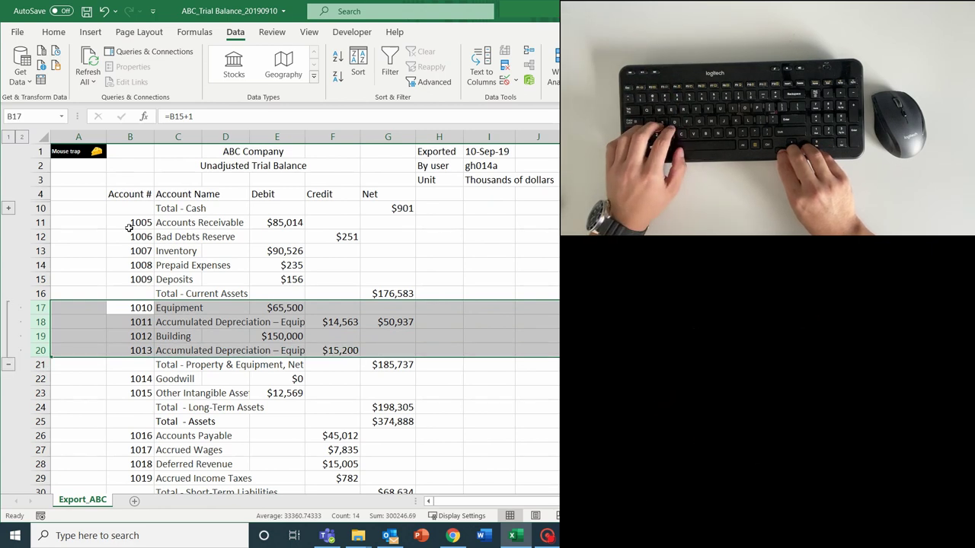
key("alt+a+h")
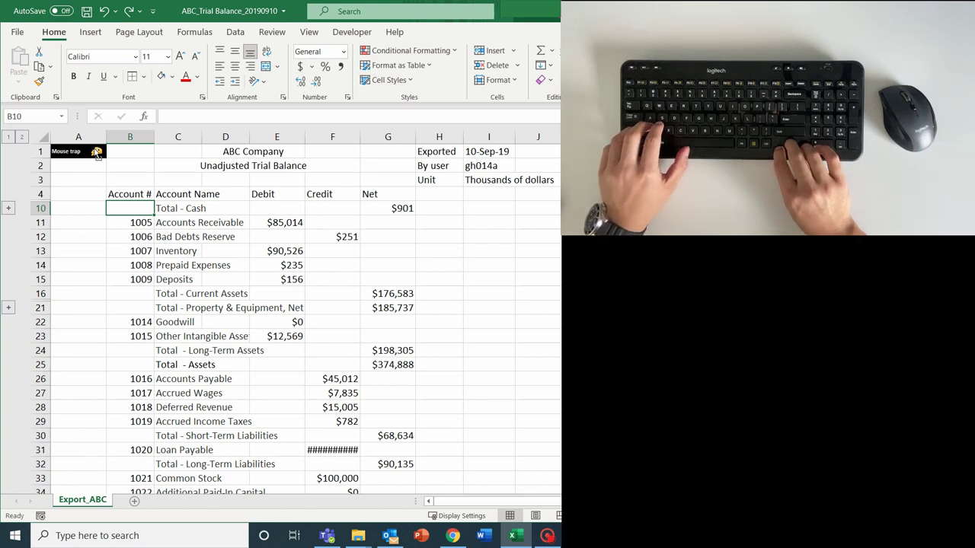
- Format the Total - Cash row B10:G10 with a light grey fill, a top border and bold text
key("shift+Right")
key("shift+Right")
key("shift+Right")
key("shift+Right")
key("shift+Right")
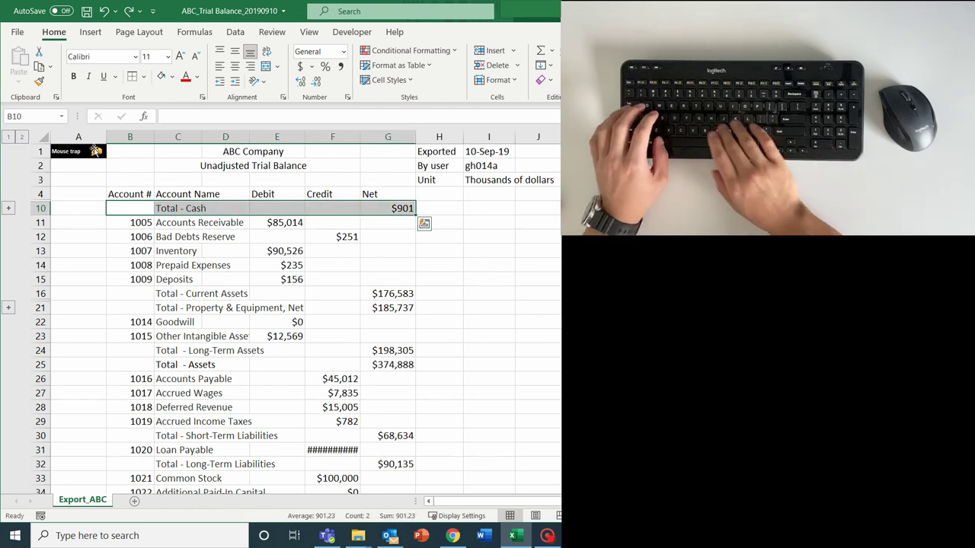
key("alt+h")
key("h")
key("Return")
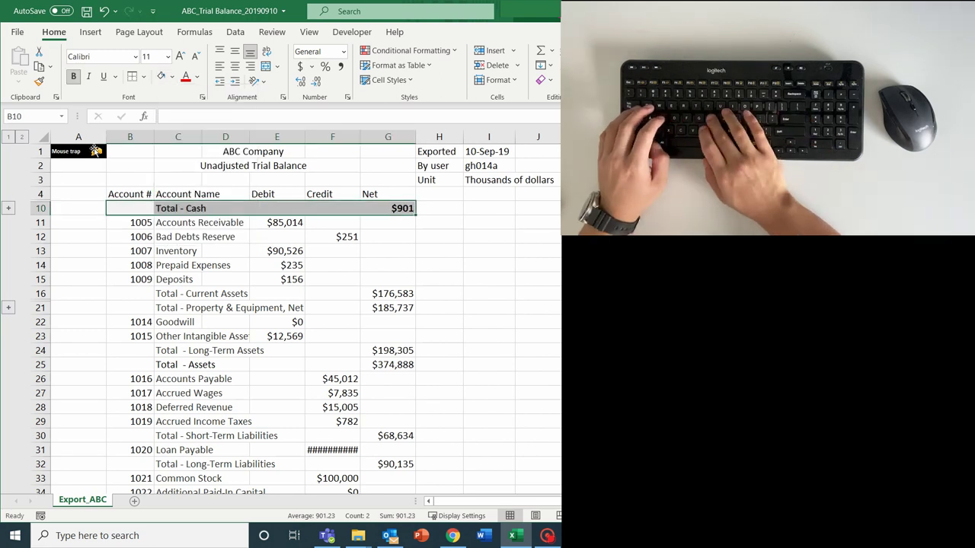
key("alt+h")
key("b")
key("Escape")
key("ctrl+b")
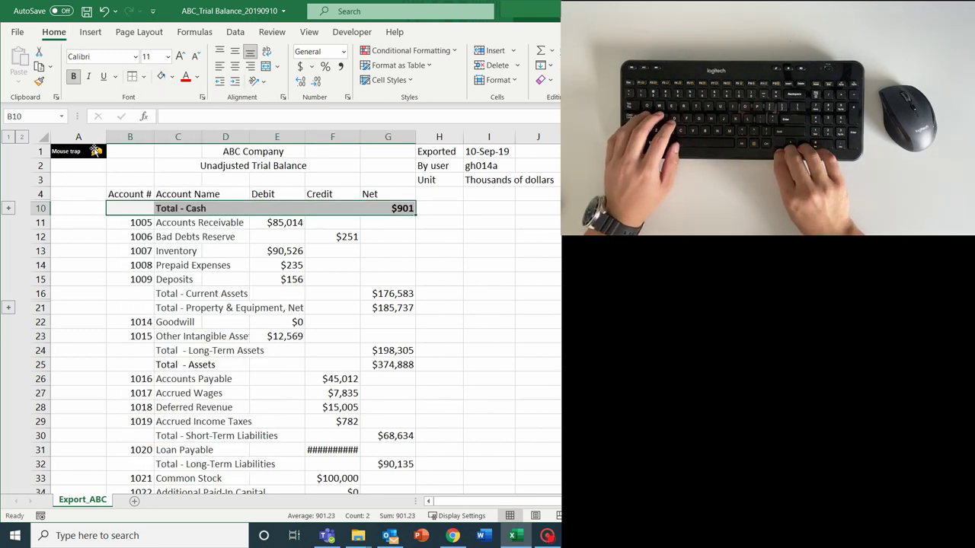
- Copy the Total - Cash row B10:G10 and paste only its formats onto the Total - Current Assets row at B16
key("ctrl+c")
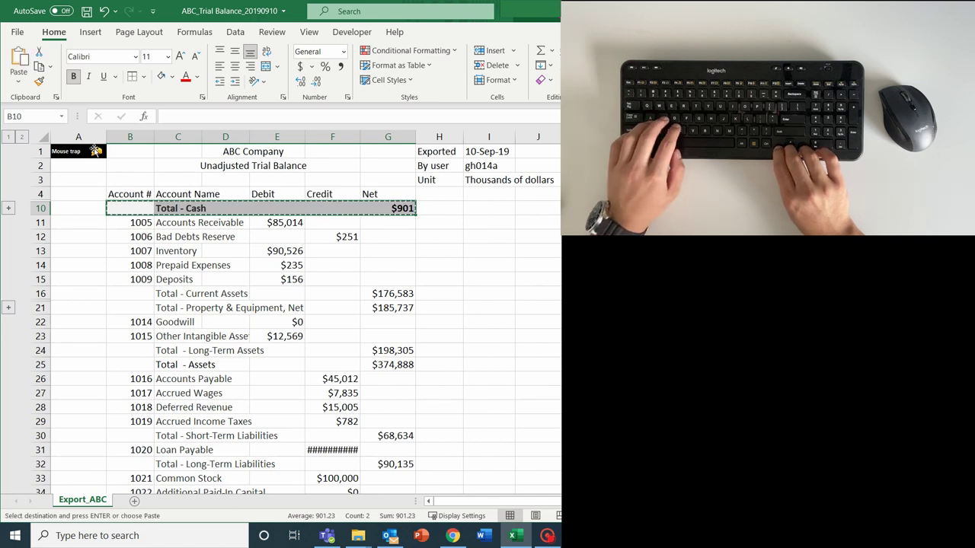
key("Down")
key("Down")
key("Down")
key("Down")
key("Down")
key("Down")
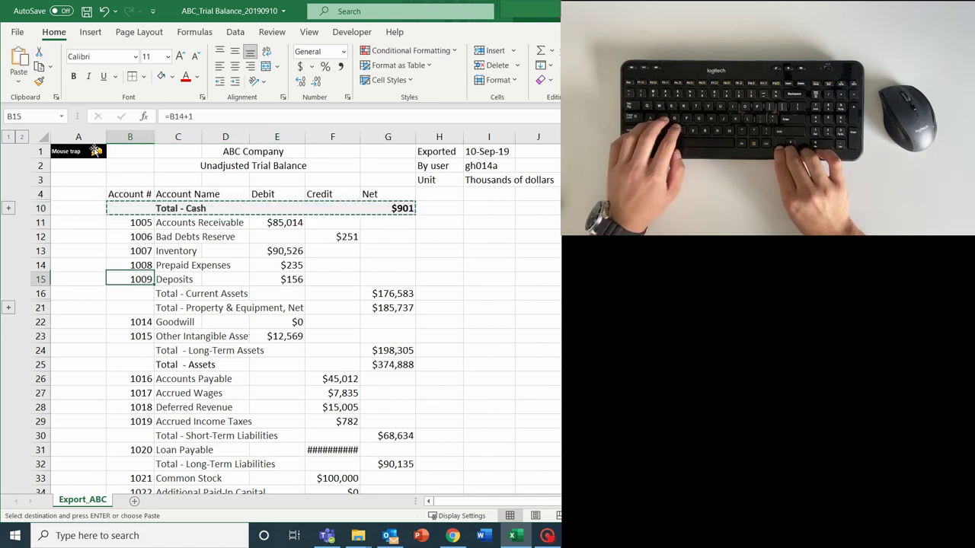
key("alt+e")
key("s")
key("t")
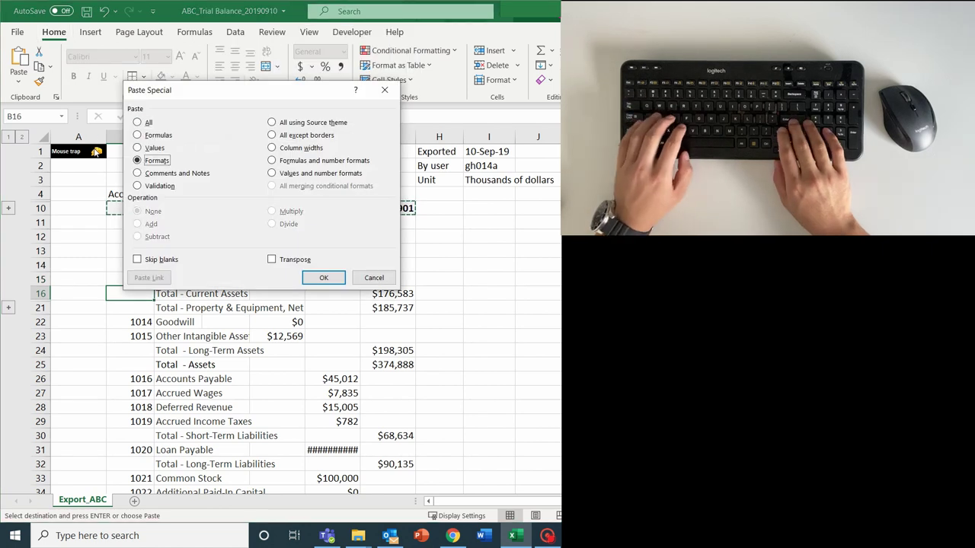
key("Return")
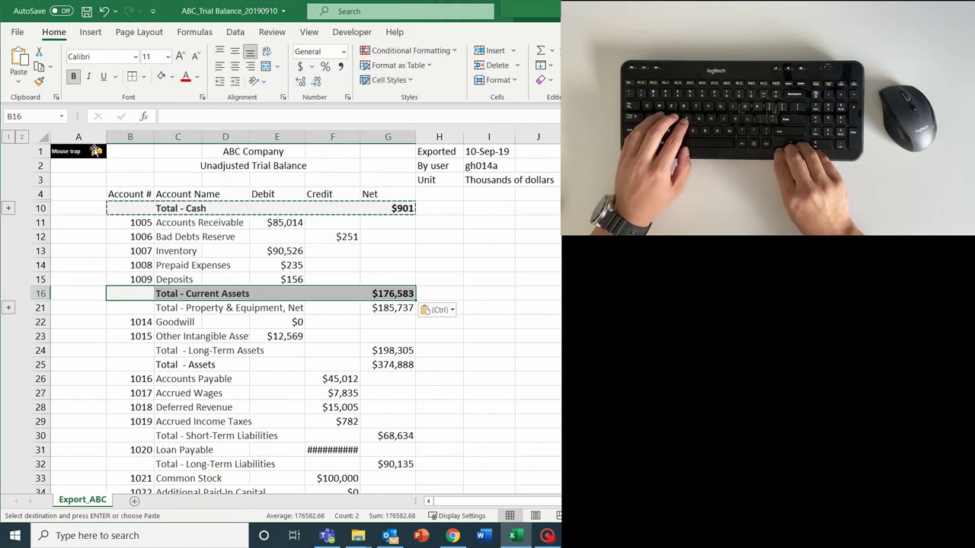
- Repeat the format paste on the Property & Equipment, Long-Term Assets and Assets total rows 21, 24 and 25
key("Down")
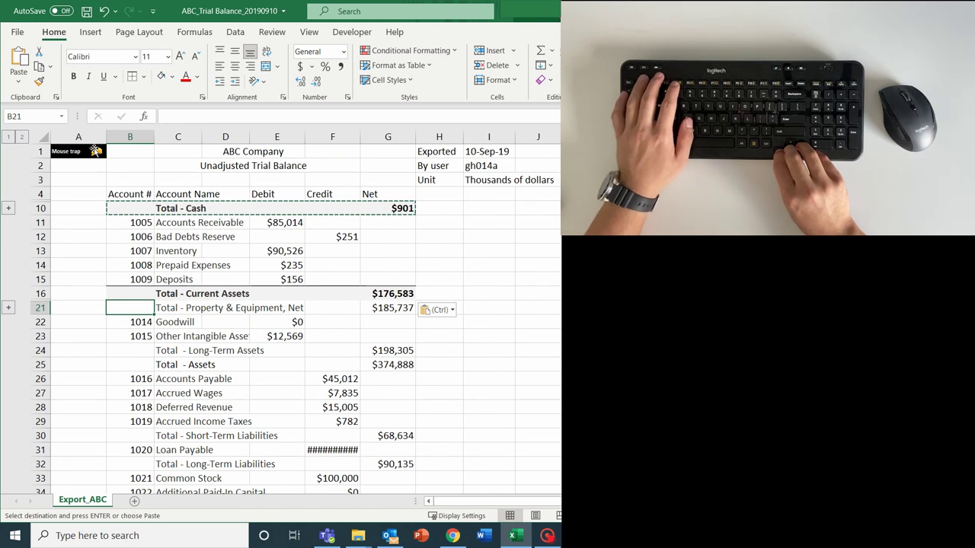
key("F4")
key("Down")
key("Down")
key("Down")
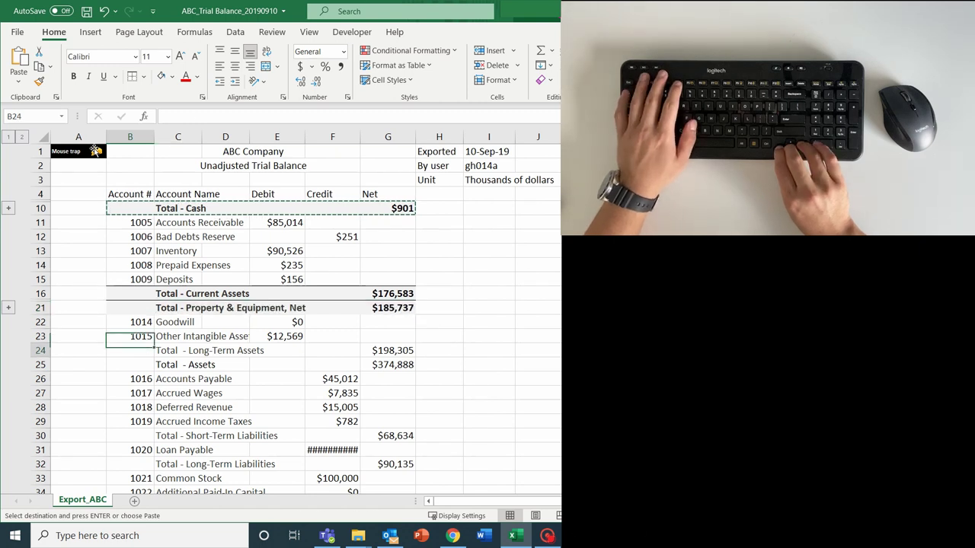
key("F4")
key("Down")
key("F4")
- Apply the same pasted format to the Short-Term Liabilities and Long-Term Liabilities total rows 30 and 32
key("Down")
key("Down")
key("Down")
key("Down")
key("Down")
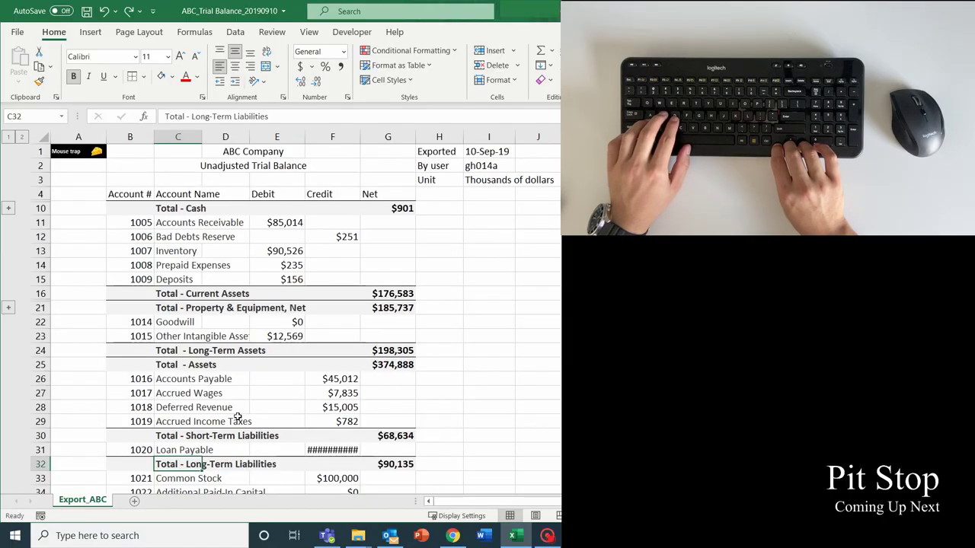
- AutoFit the width of the Account Name column C
key("ctrl+space")
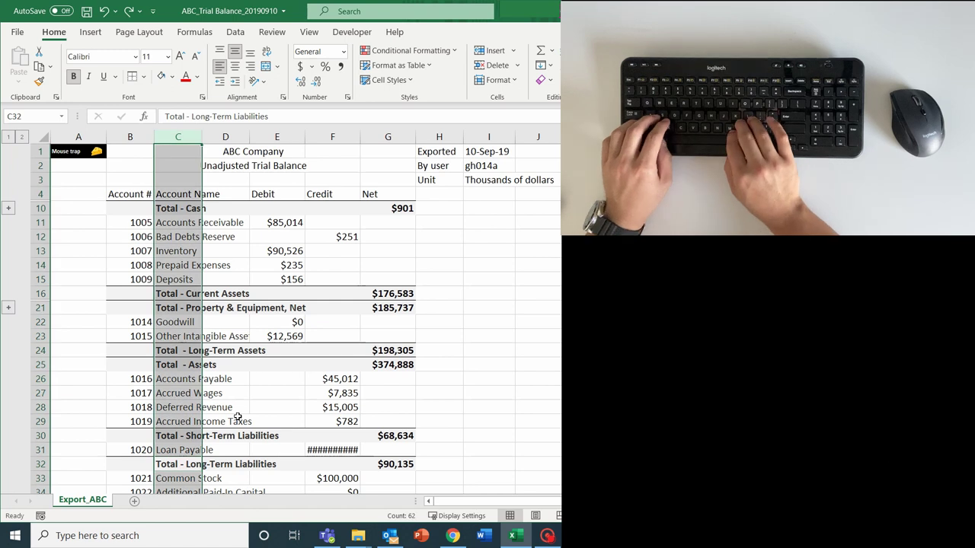
key("alt+h")
key("o")
key("i")
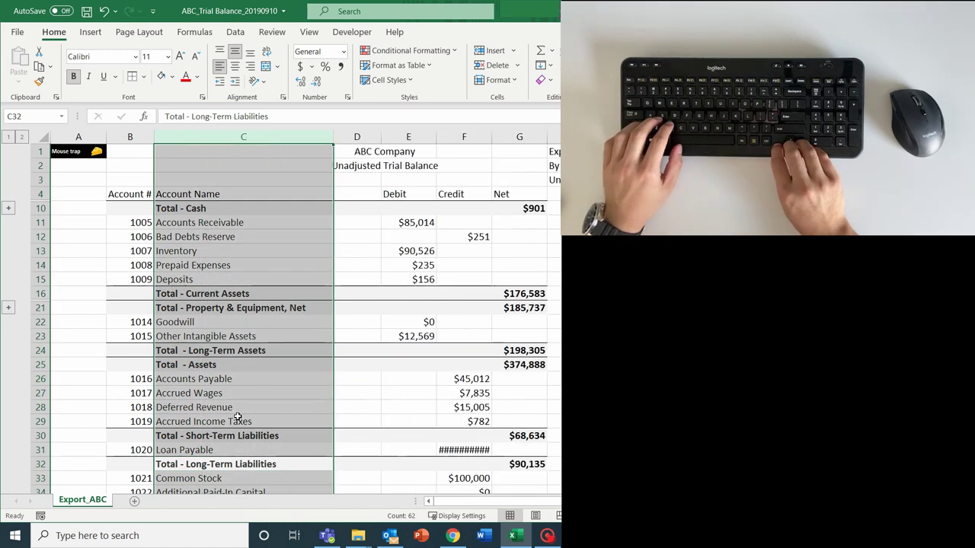
key("Down")
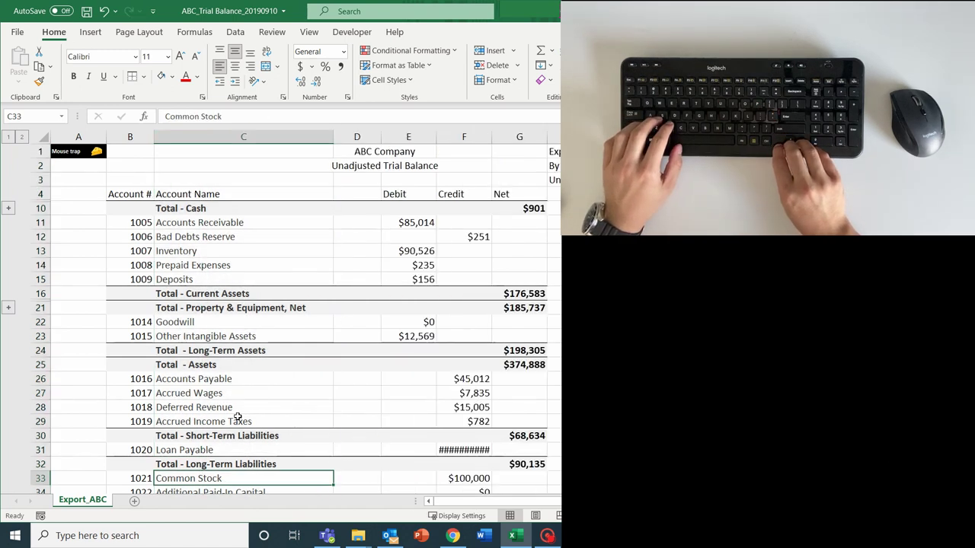